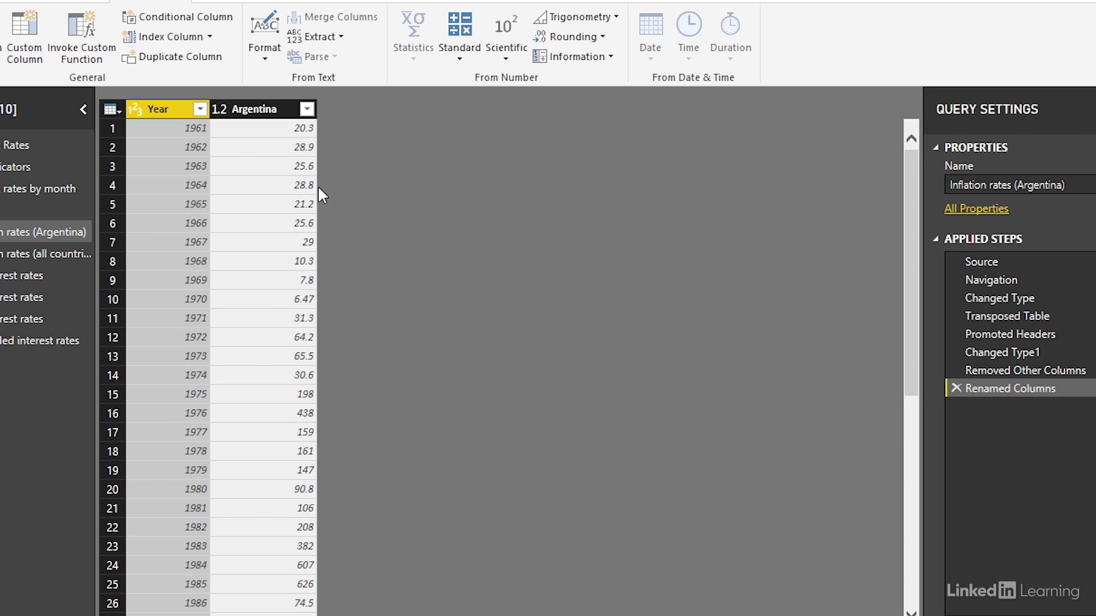
Change Year's type to Text and start a custom column named Decade.
left_click(137, 108)
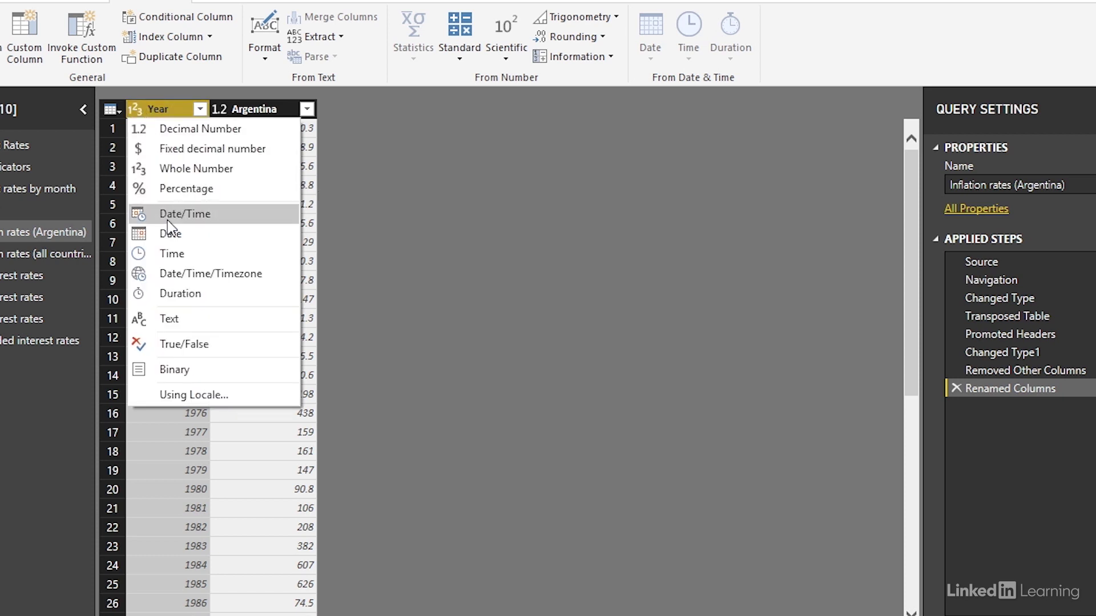
left_click(171, 323)
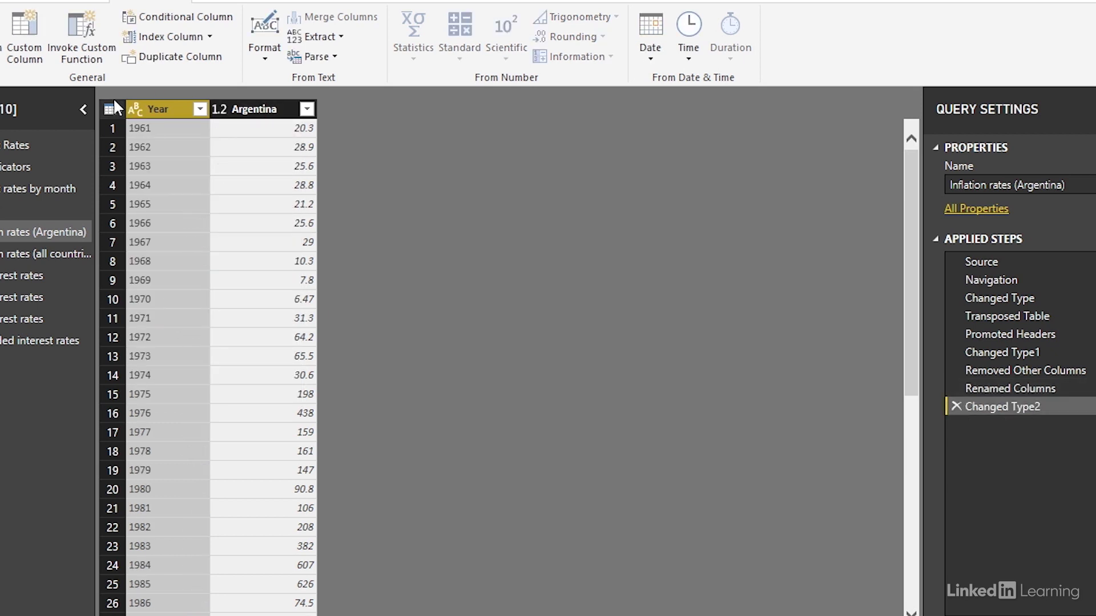
left_click(39, 32)
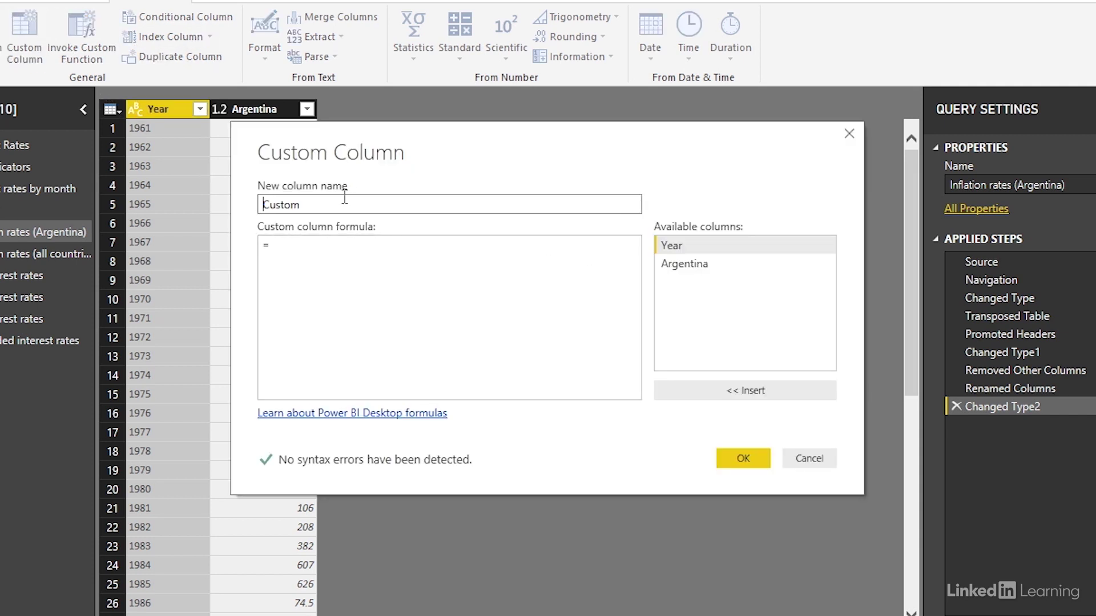
left_click_drag(345, 197, 213, 193)
type("Decade")
Give Decade the formula Text.End([Year],1), create it, and reopen its formula.
key("Tab")
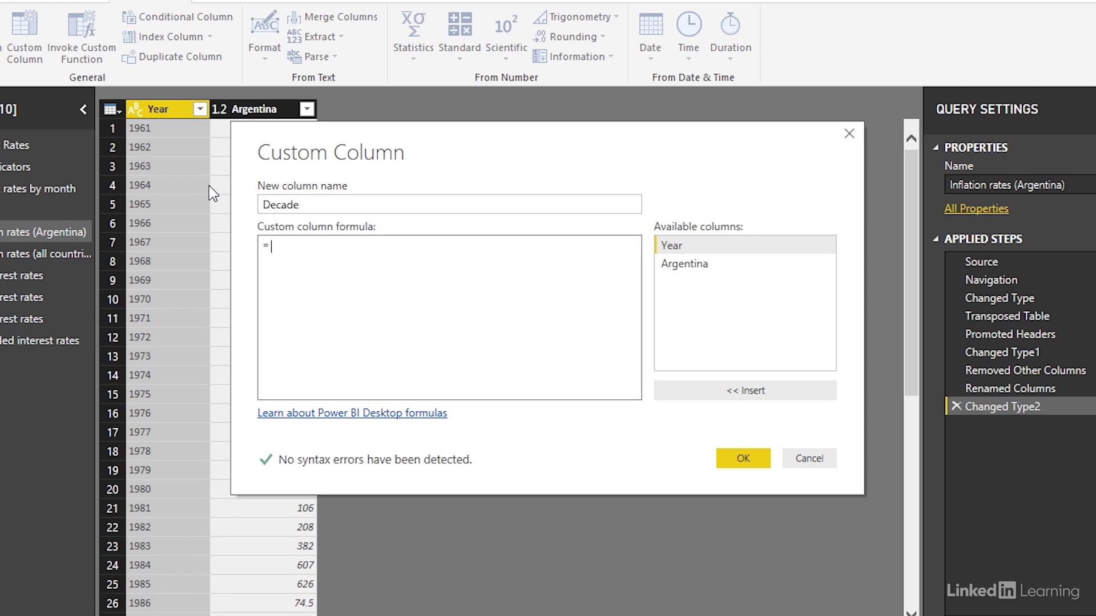
type("Text.End(")
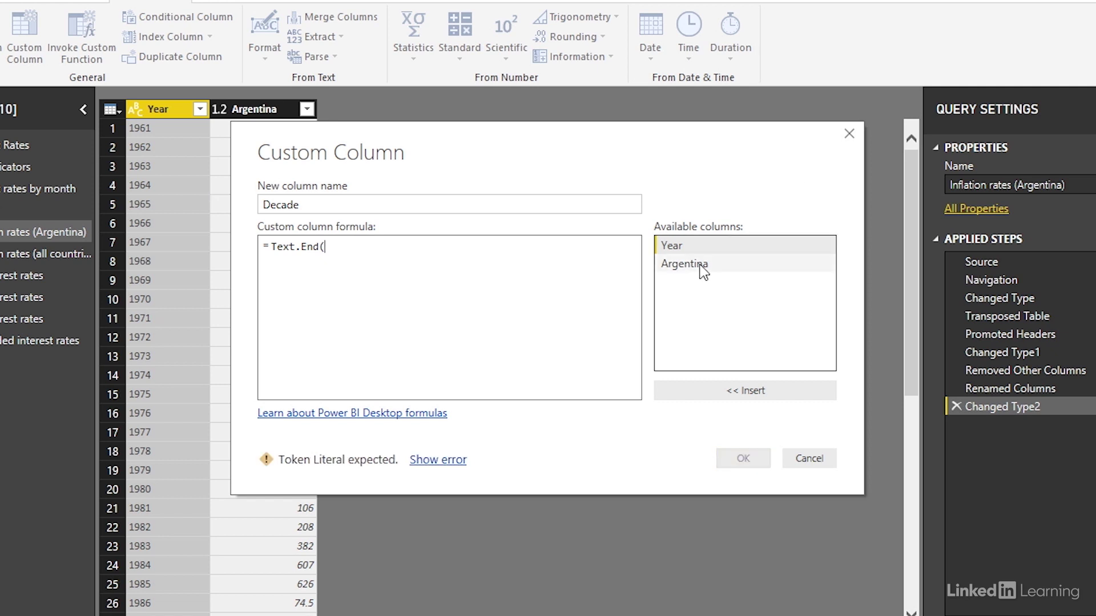
double_click(699, 246)
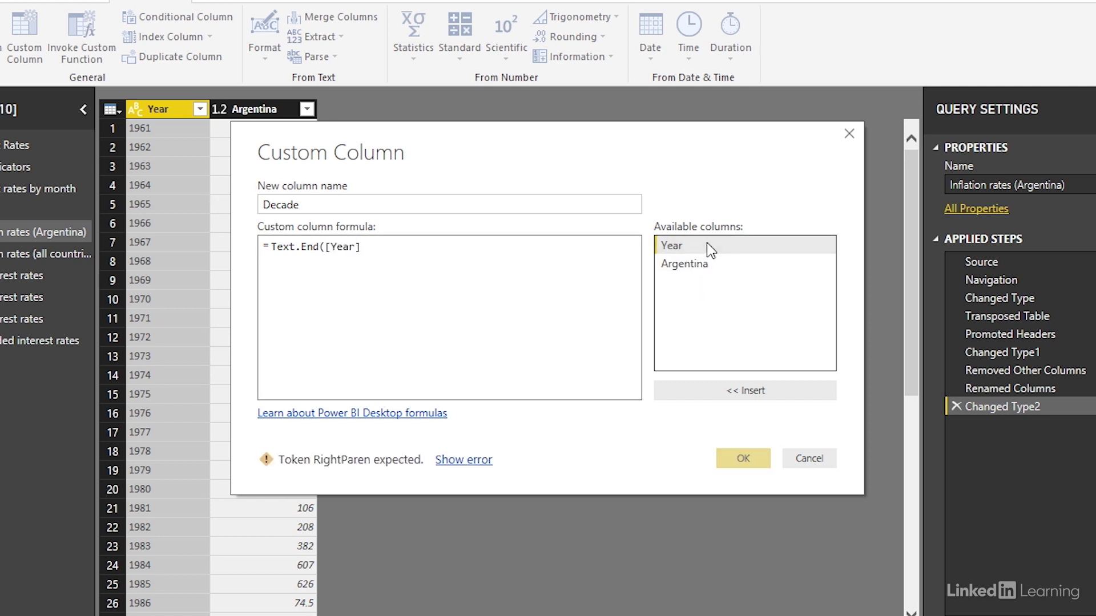
type(",1")
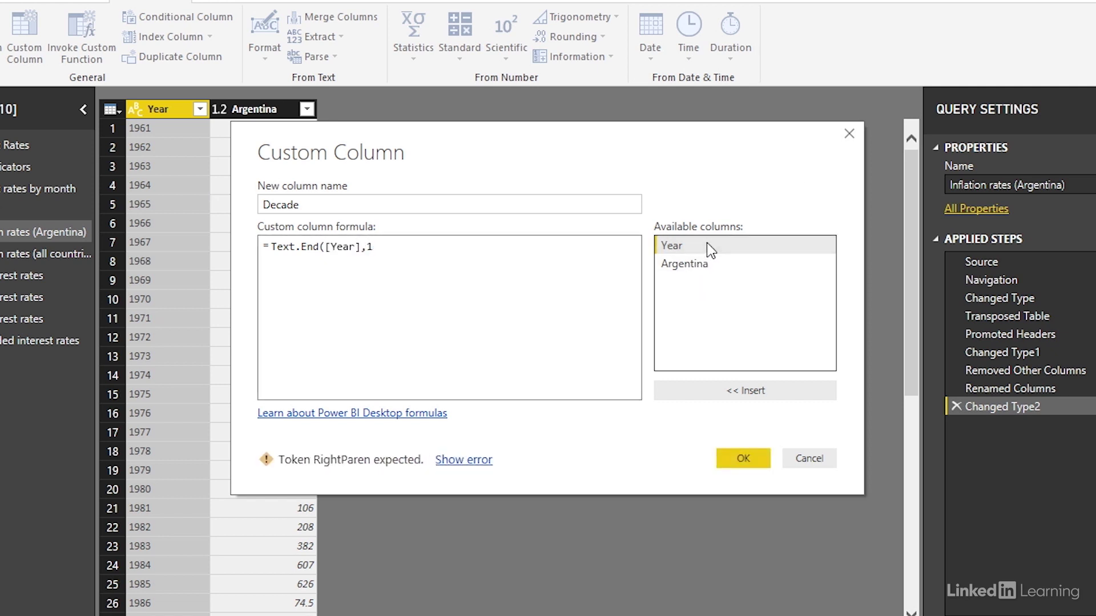
type(")")
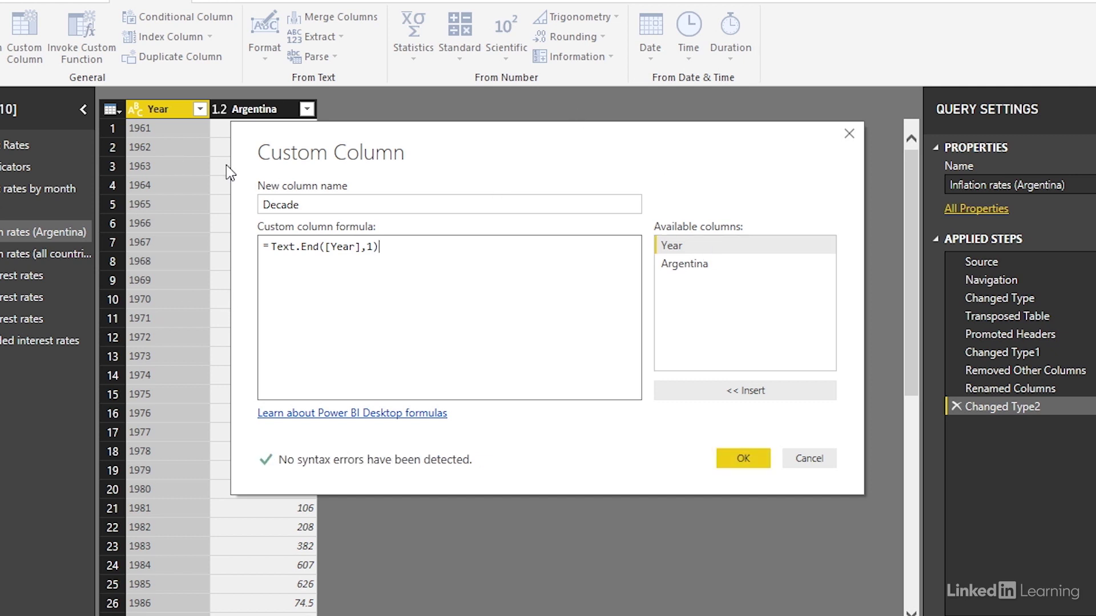
left_click(750, 455)
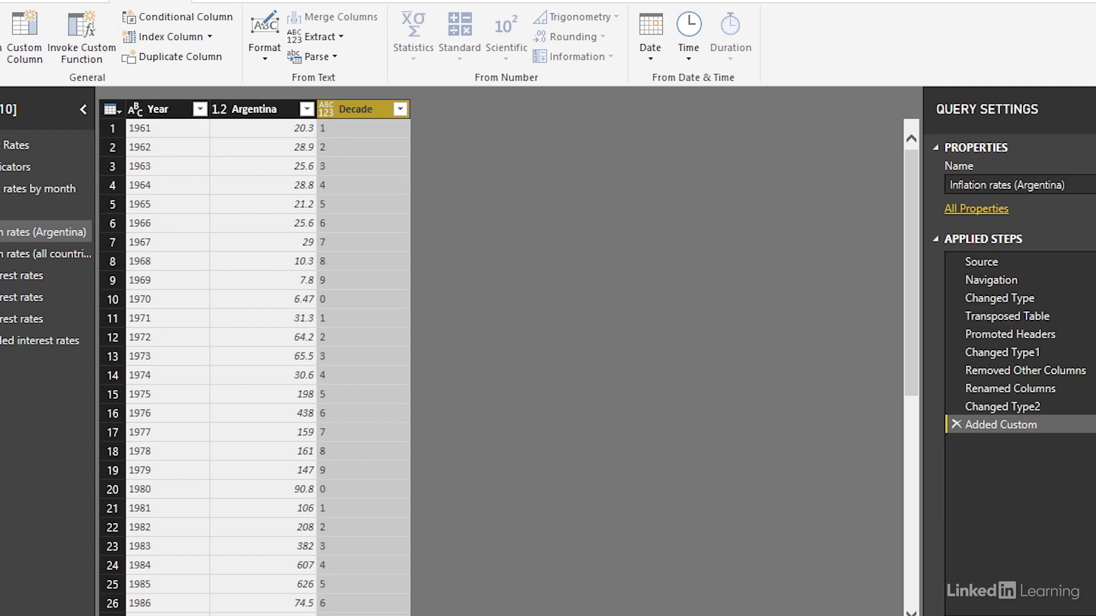
double_click(1010, 422)
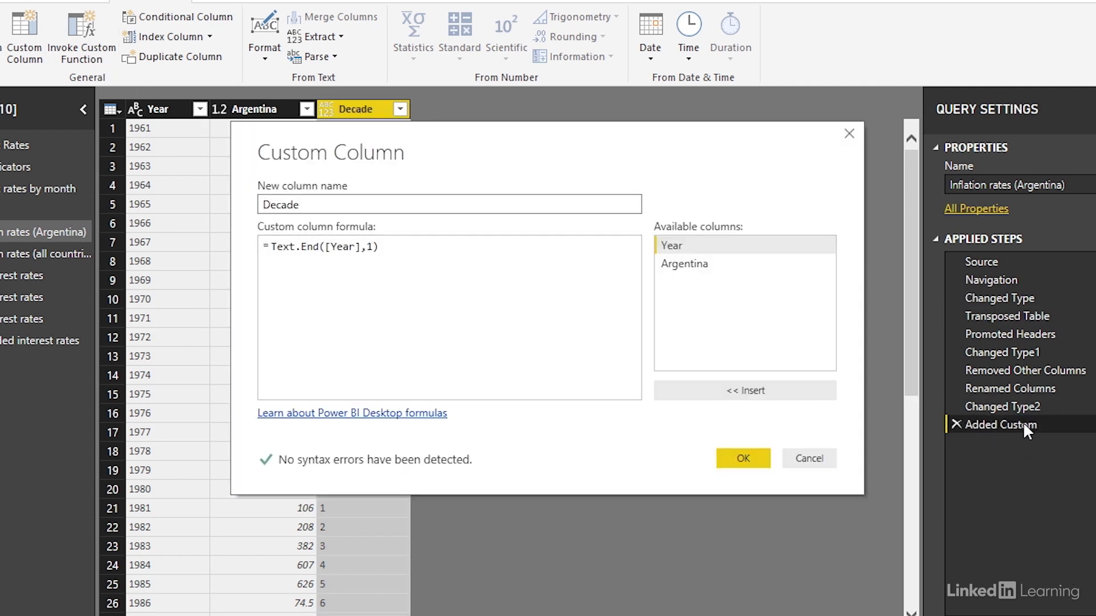
Rewrite the Decade formula as if Text.End([Year],1)="0" then [Year] else null.
left_click(502, 245)
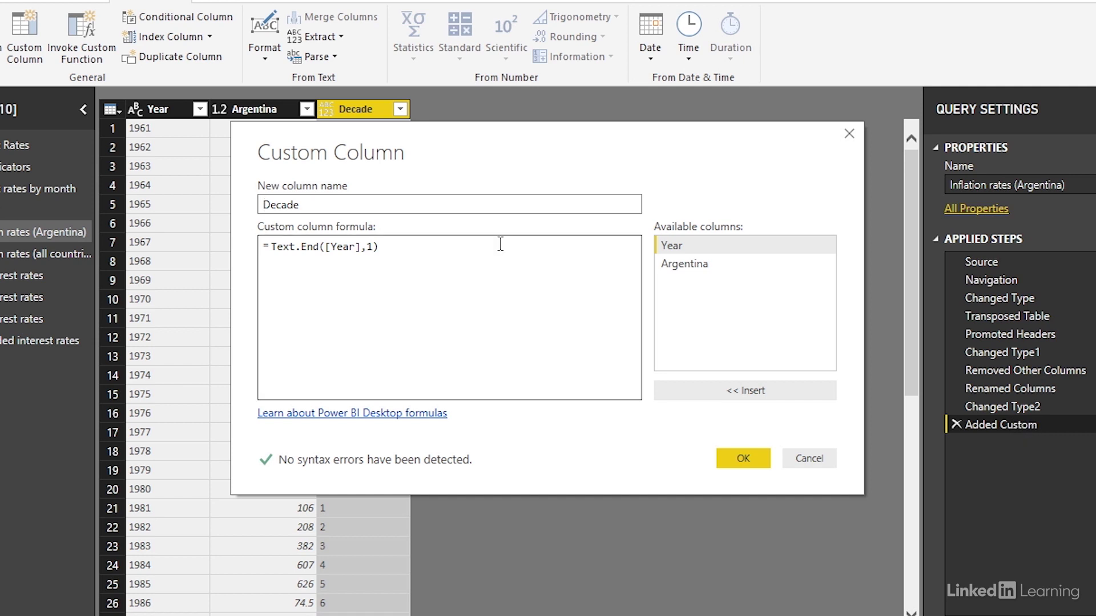
left_click(272, 246)
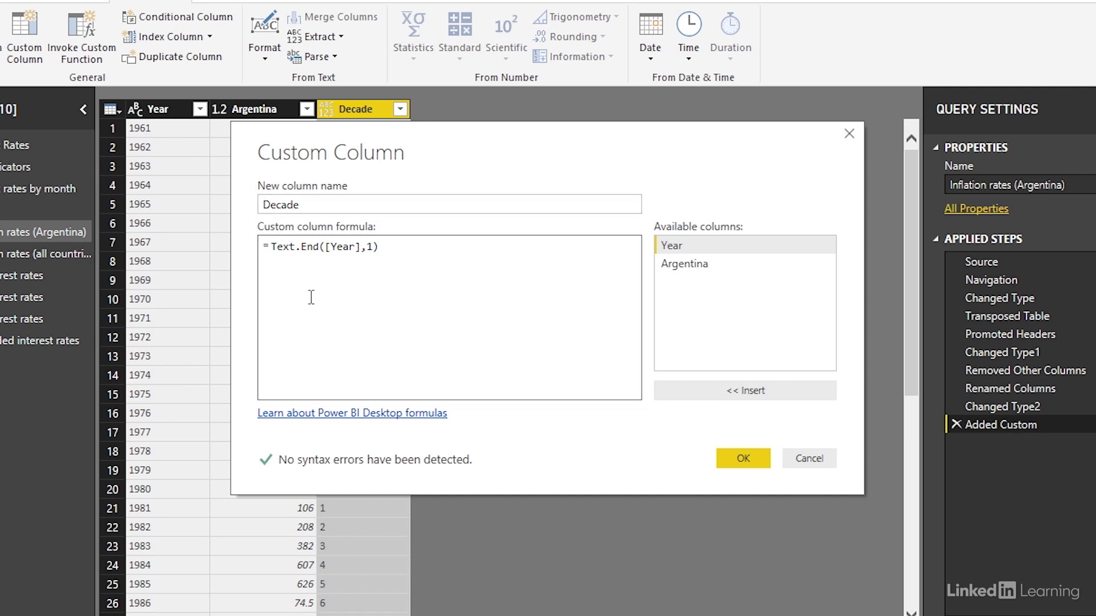
type("if")
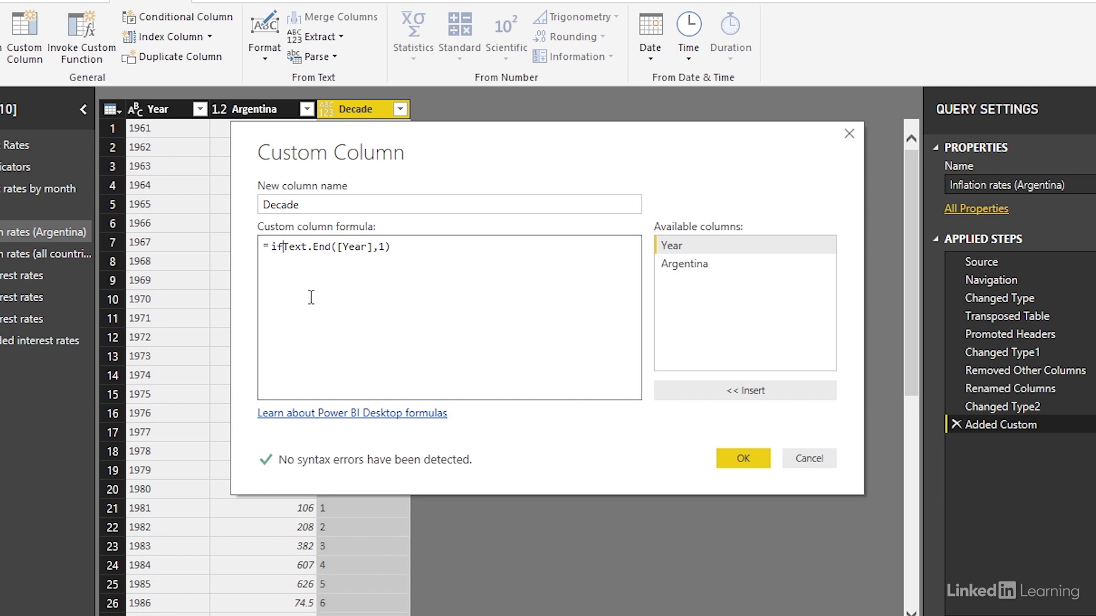
left_click(434, 244)
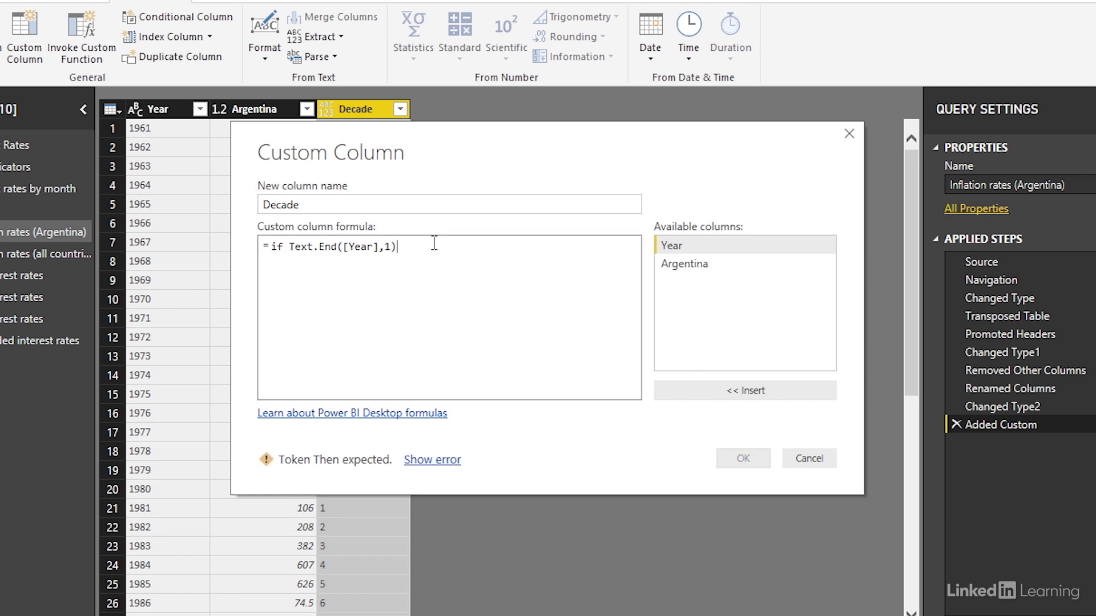
type("=")
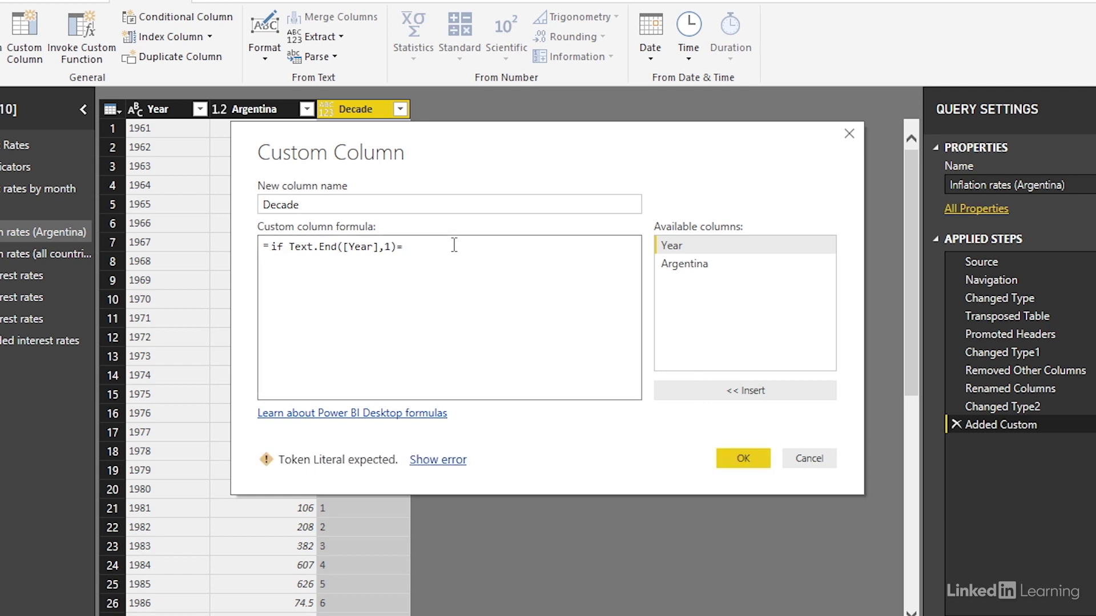
type("\"0")
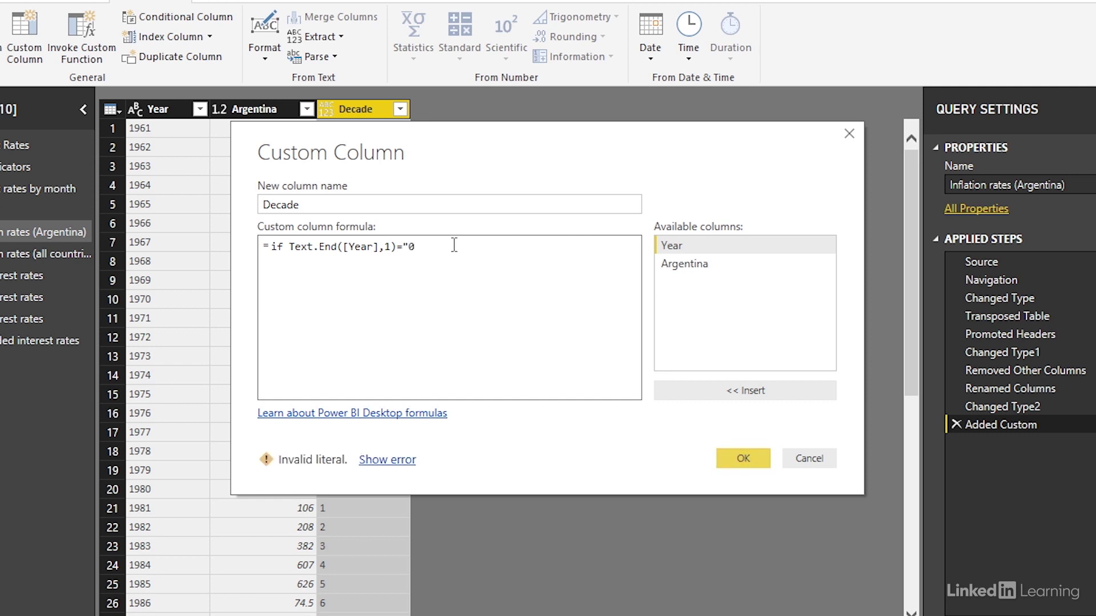
type("\" then")
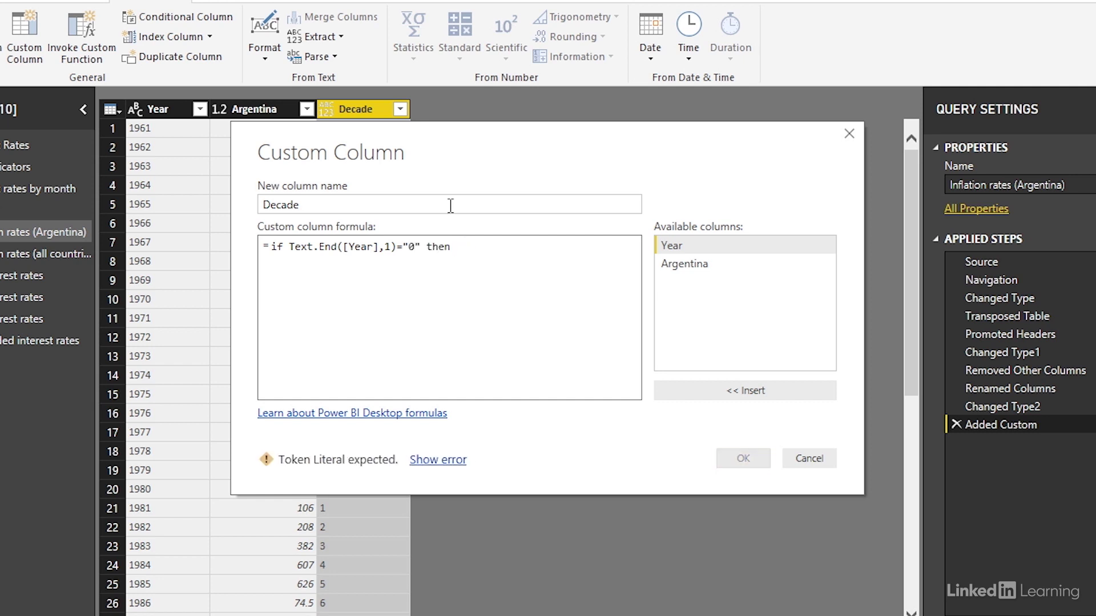
double_click(701, 245)
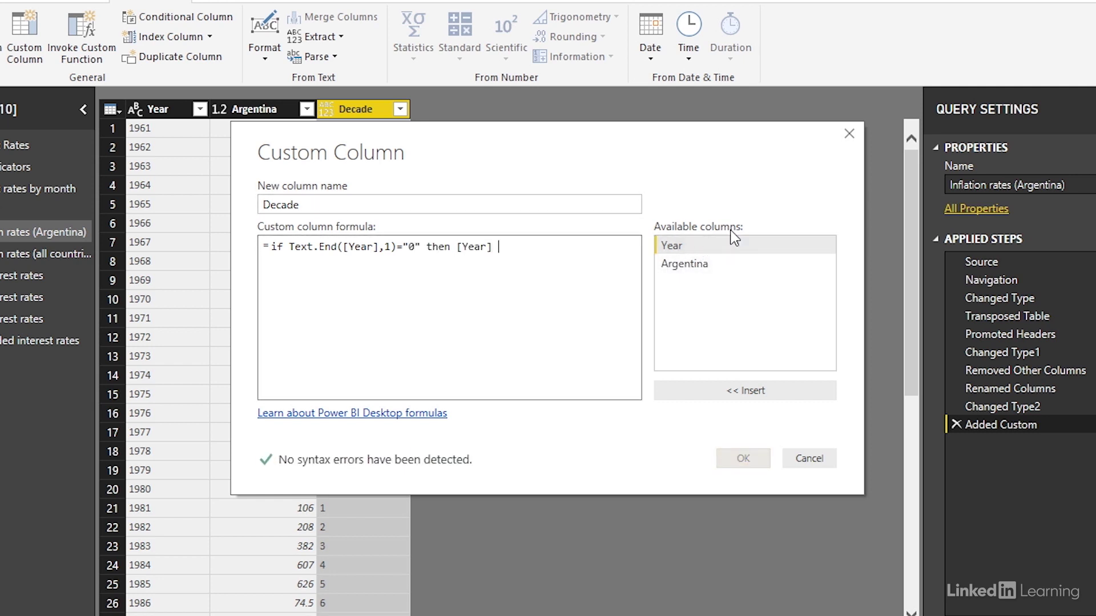
type("else ")
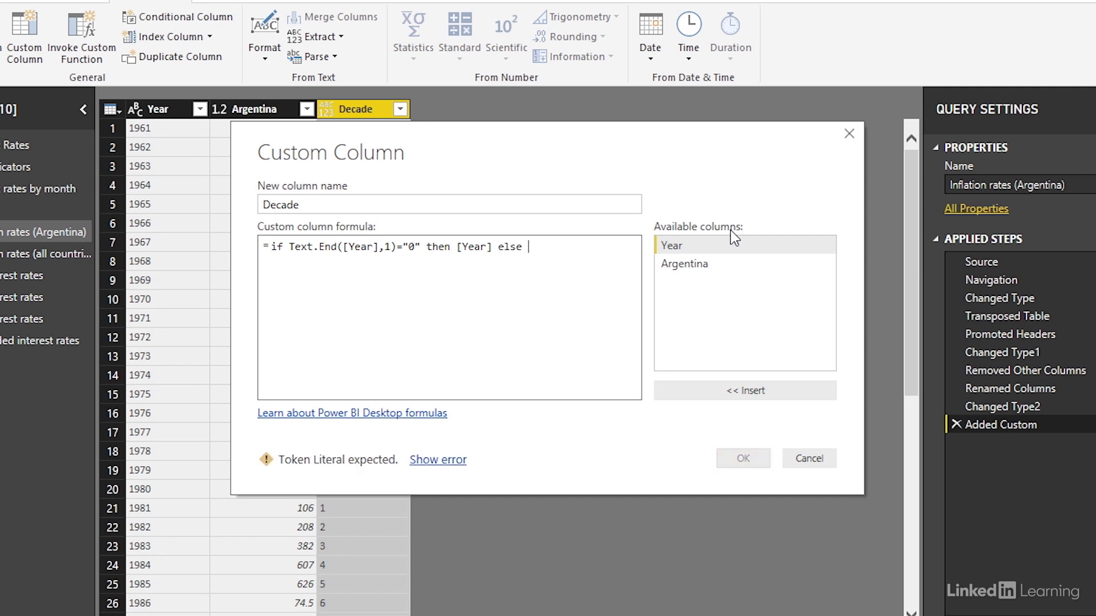
type("null")
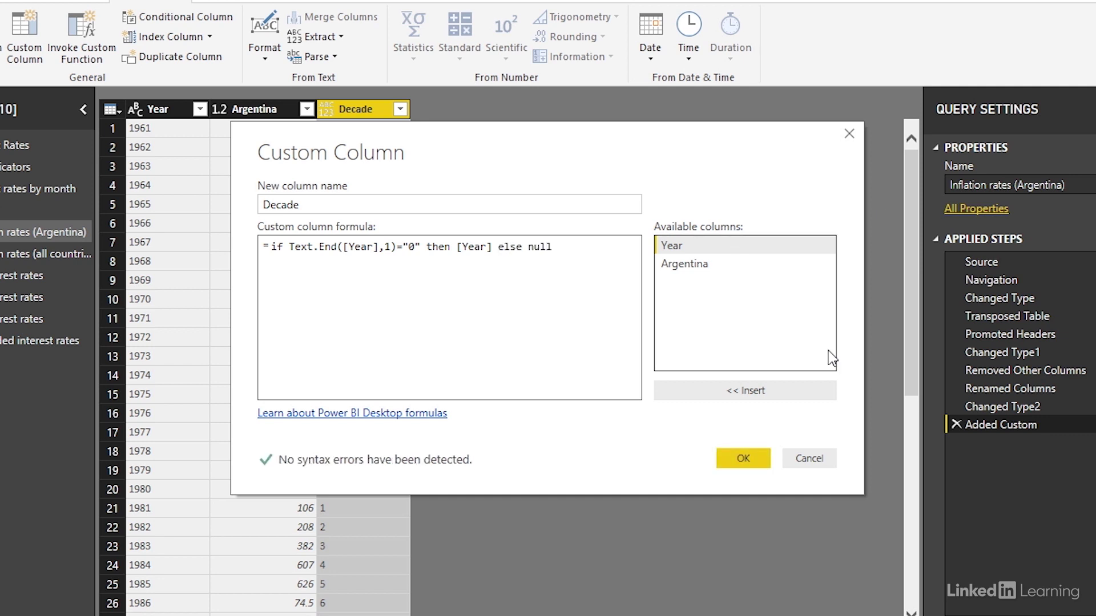
left_click(744, 463)
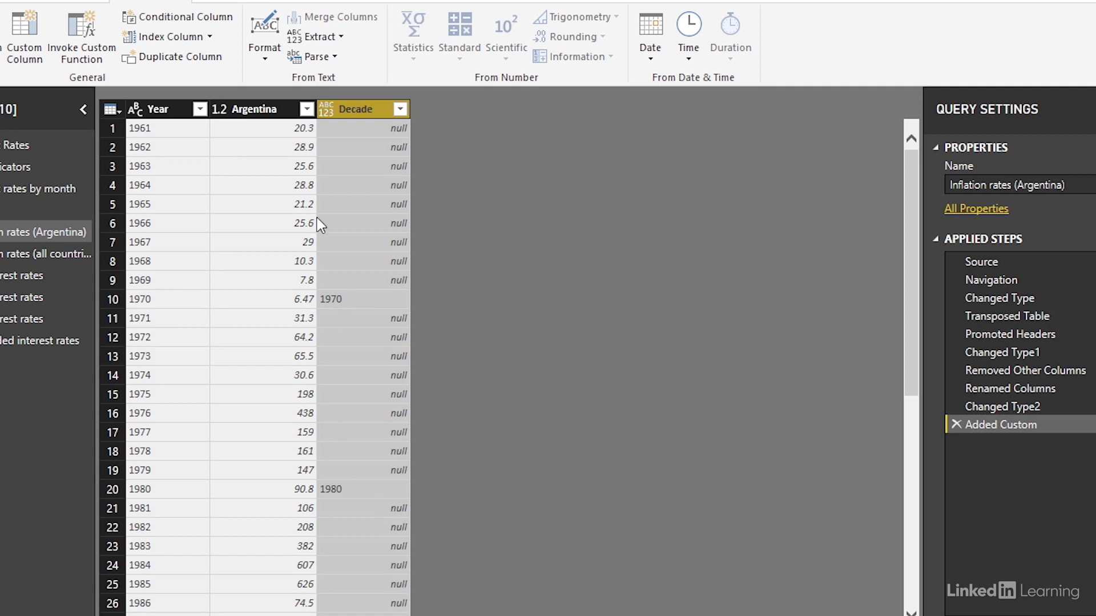
Change Decade to Whole Number and bring up the Add Conditional Column dialog.
left_click(326, 109)
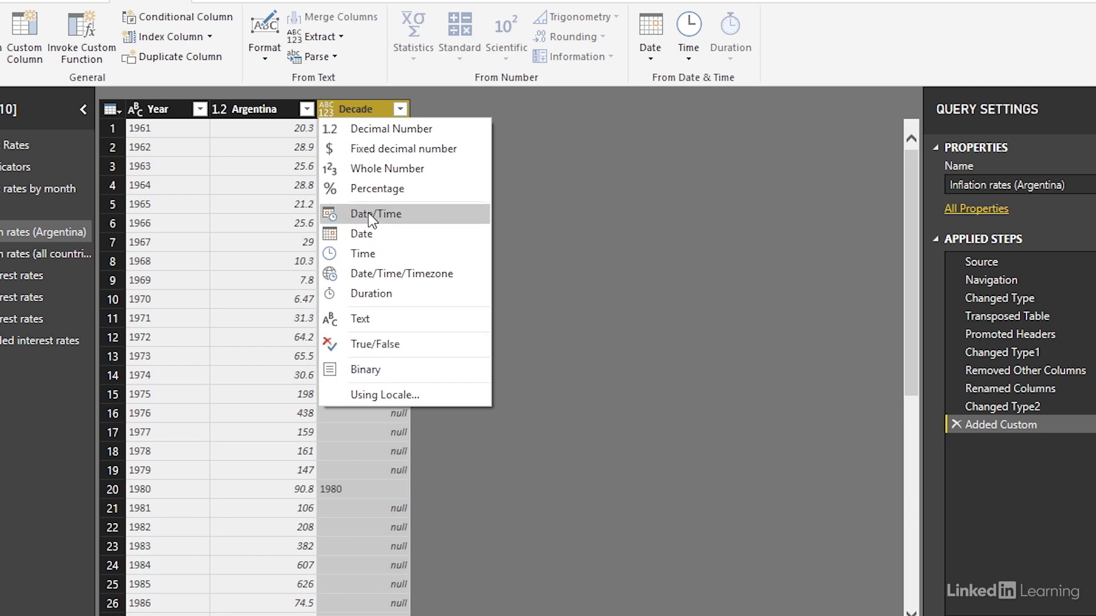
left_click(383, 168)
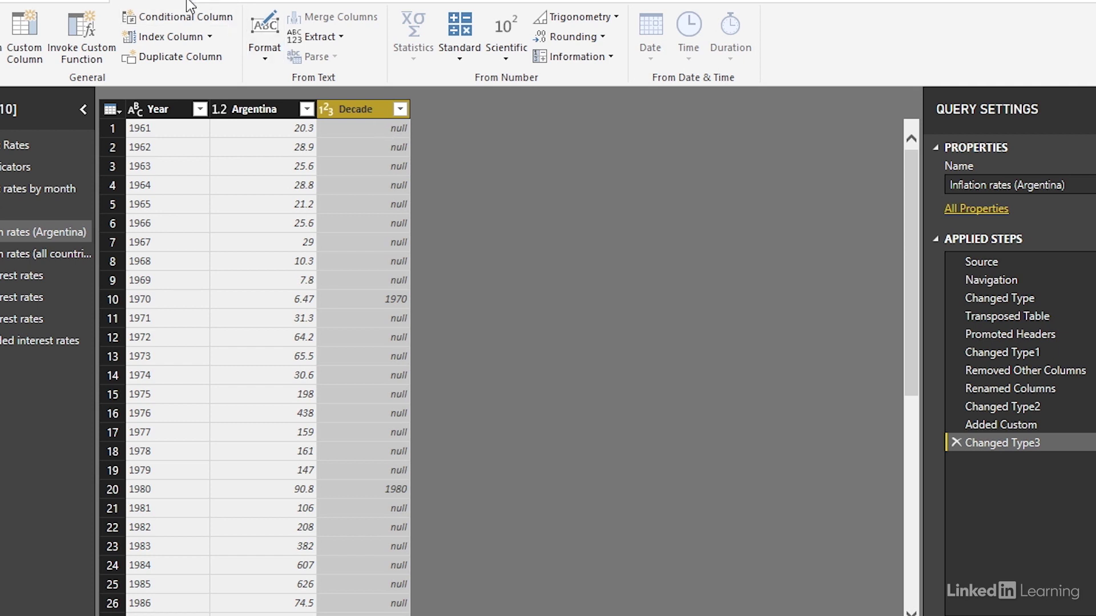
left_click(188, 21)
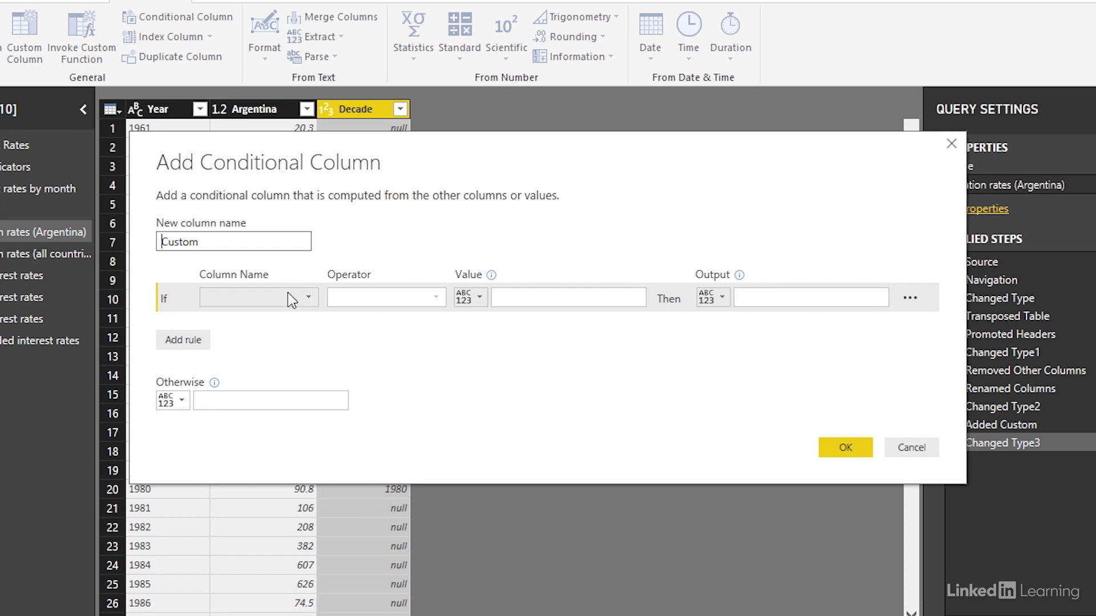
Base the conditional rule on Year and switch its comparison value to another column.
left_click(298, 297)
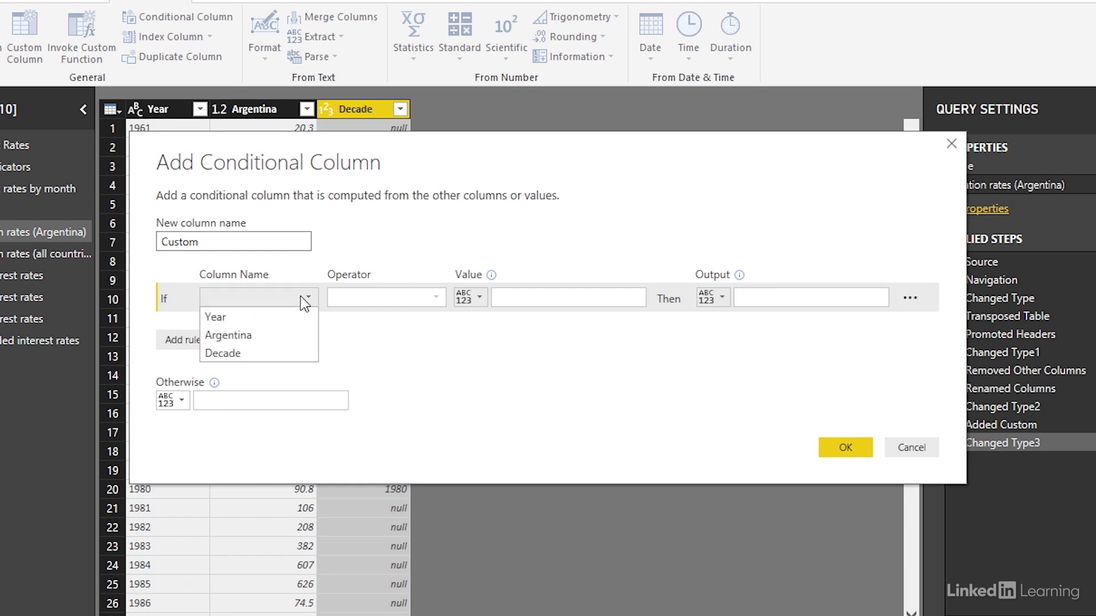
left_click(265, 314)
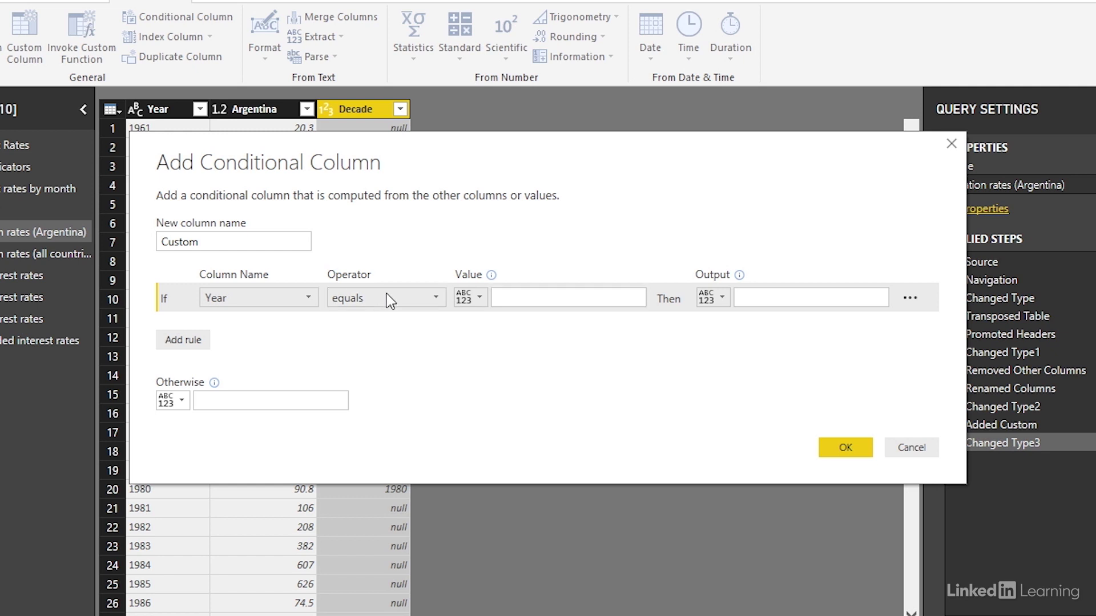
left_click(468, 298)
left_click(508, 323)
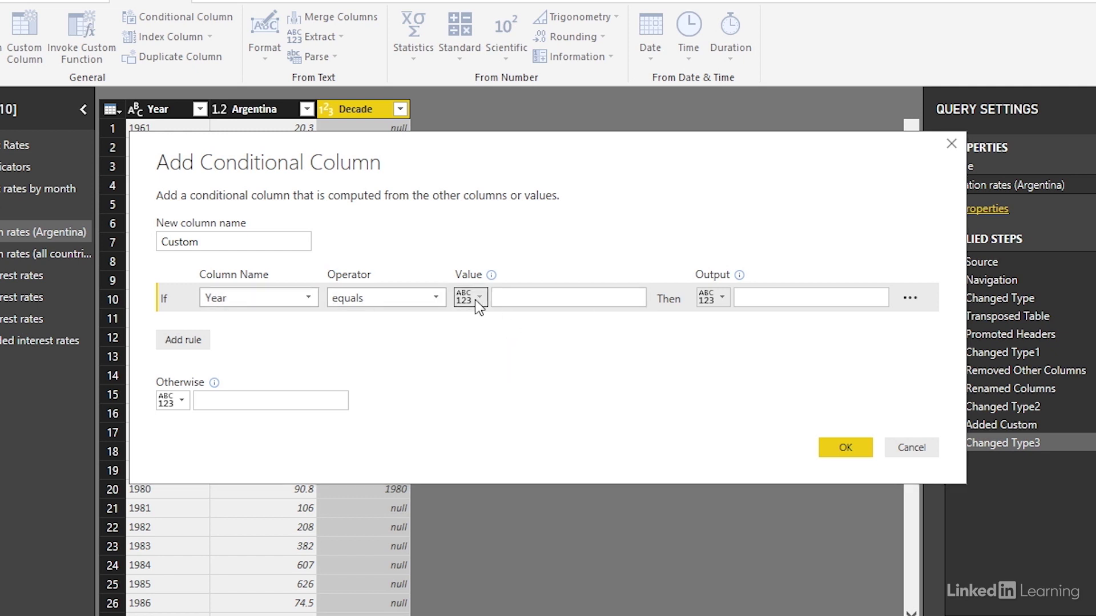
left_click(477, 300)
left_click(523, 339)
left_click(550, 297)
left_click(531, 304)
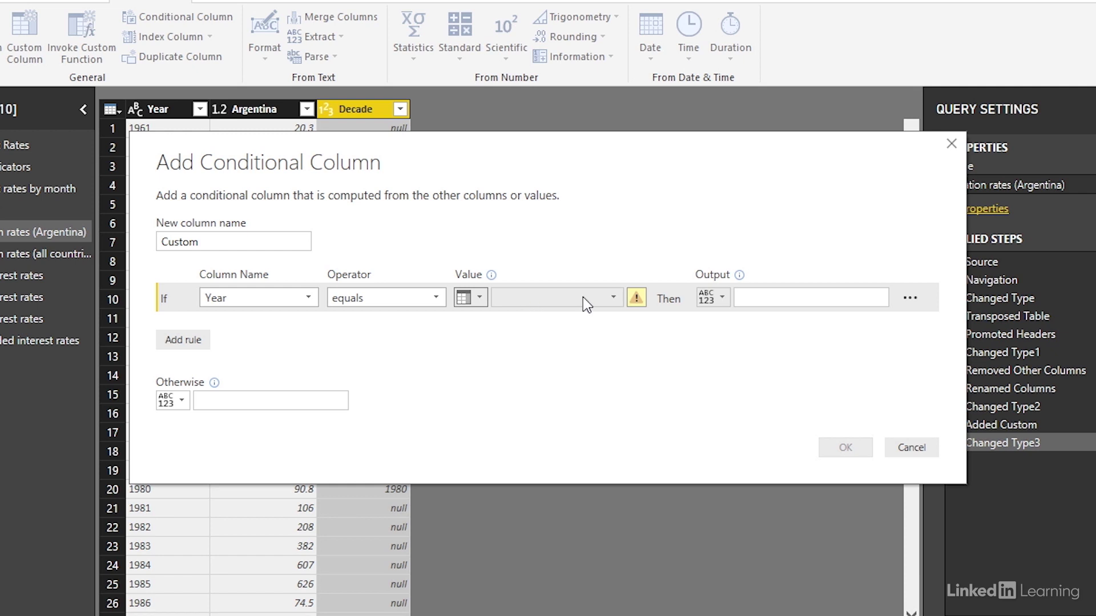
left_click(611, 298)
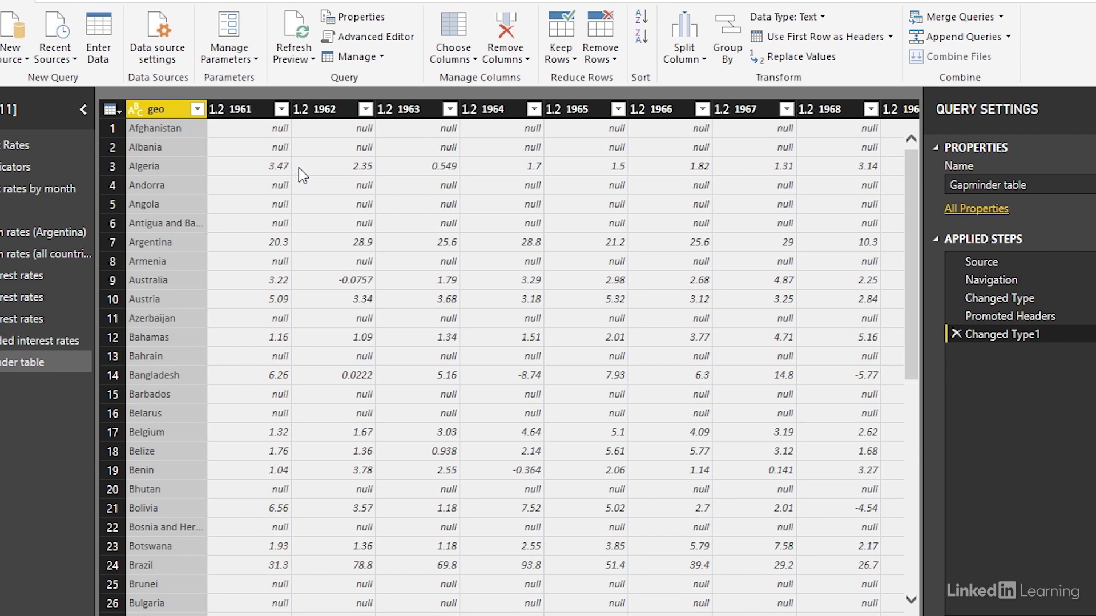
Show the Add Column ribbon for the Gapminder table query.
left_click(178, 1)
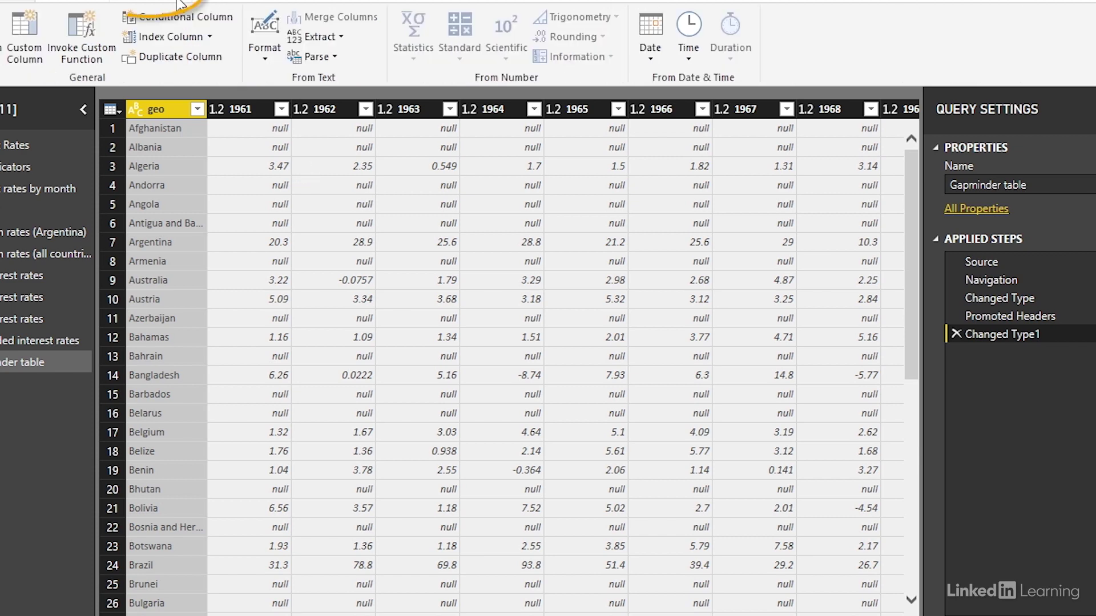
Start a new custom column named Inflation Factor.
left_click(40, 40)
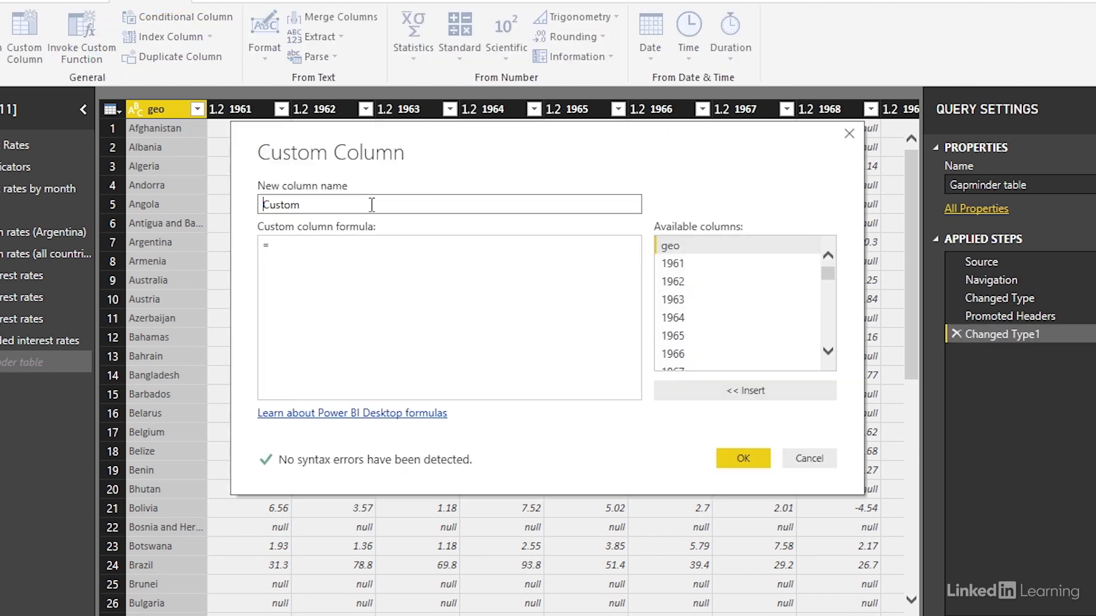
left_click_drag(330, 206, 132, 170)
key("BackSpace")
type("Inflation R")
key("BackSpace")
type("Factor")
key("Tab")
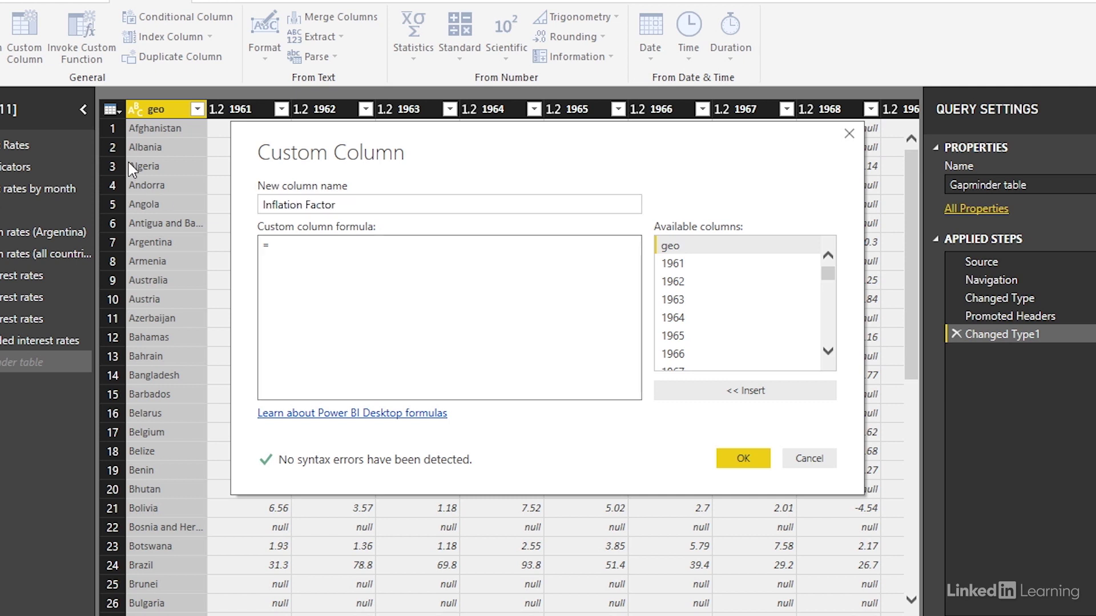
Enter the formula (1+[1975]/100)*(1+[1976]/100) using the 1975 and 1976 columns.
type("(1+")
left_click_drag(828, 273, 829, 292)
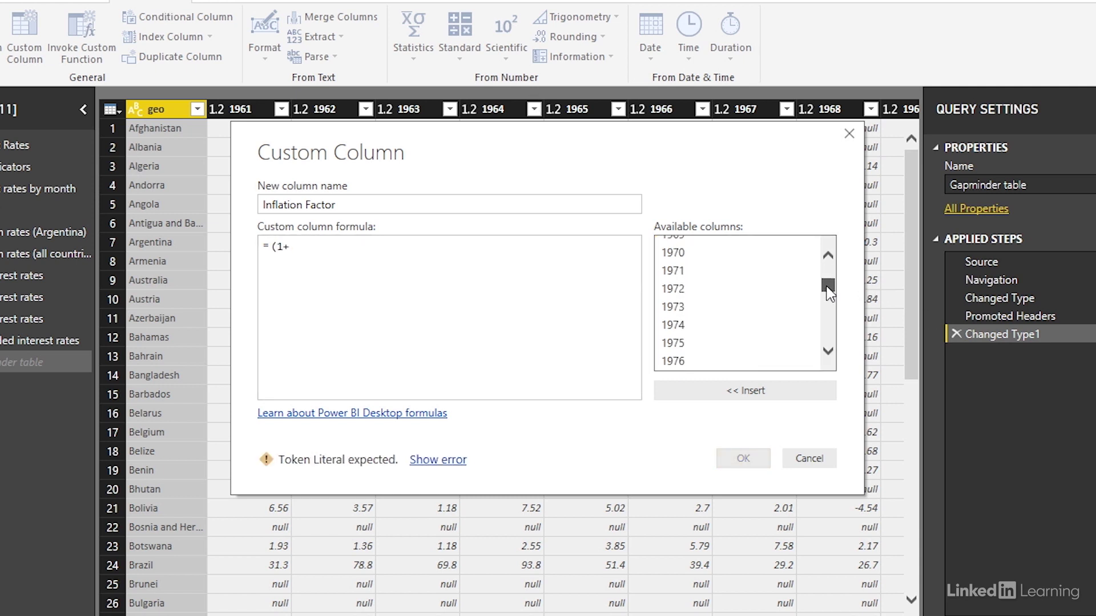
double_click(674, 343)
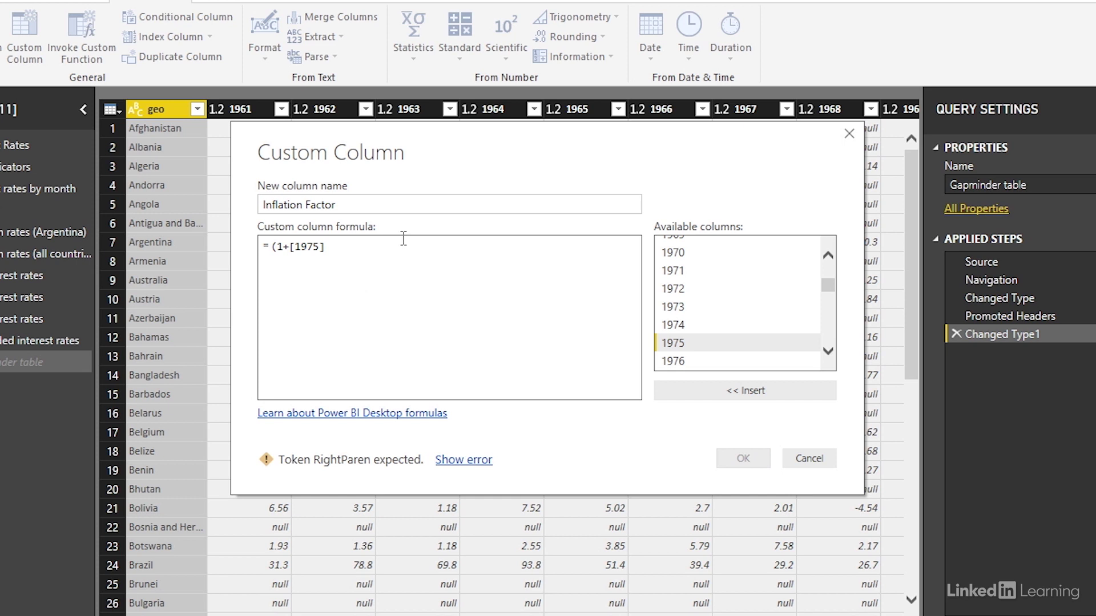
type("/100")
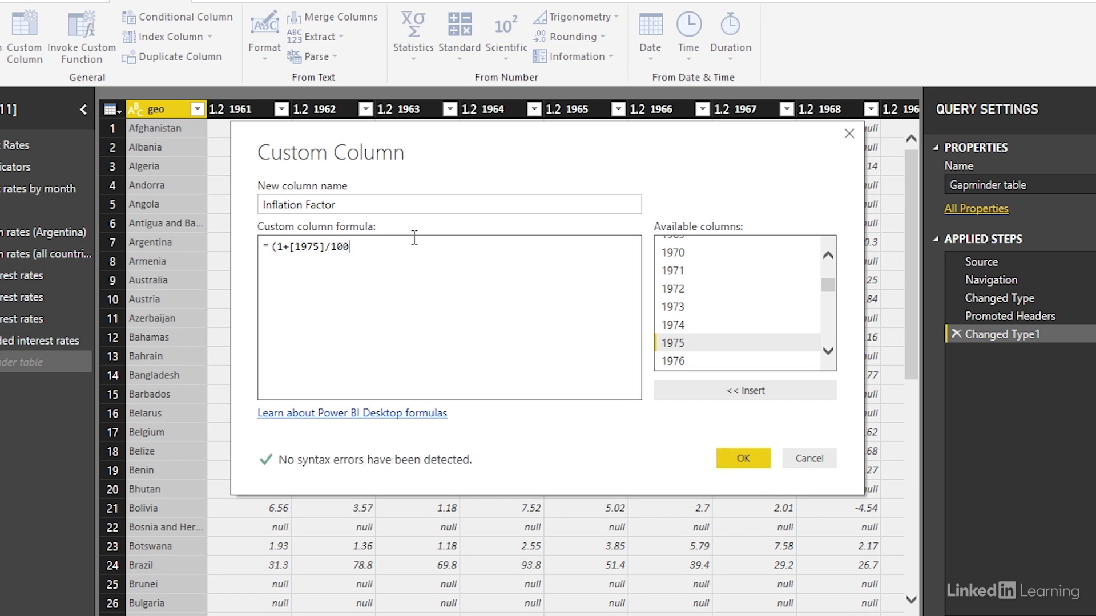
type(")*")
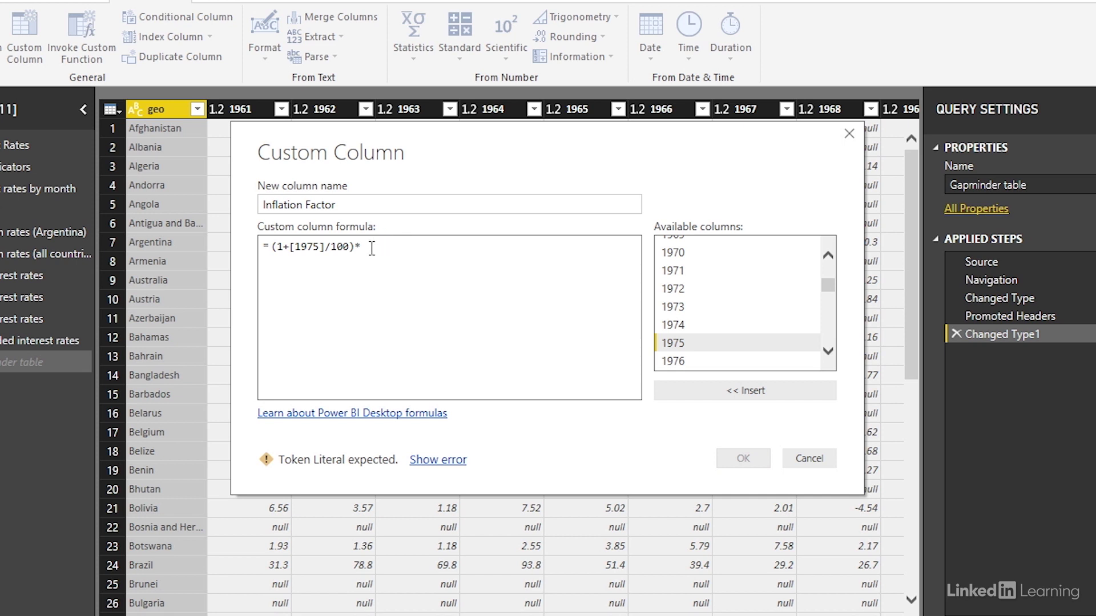
type("(1+")
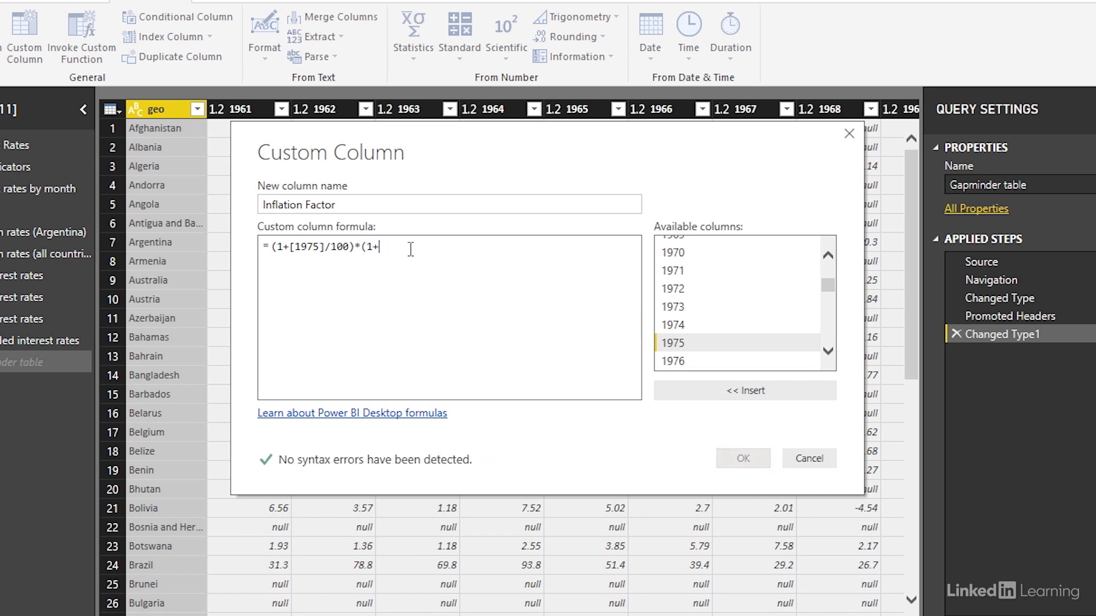
double_click(688, 362)
type("/100")
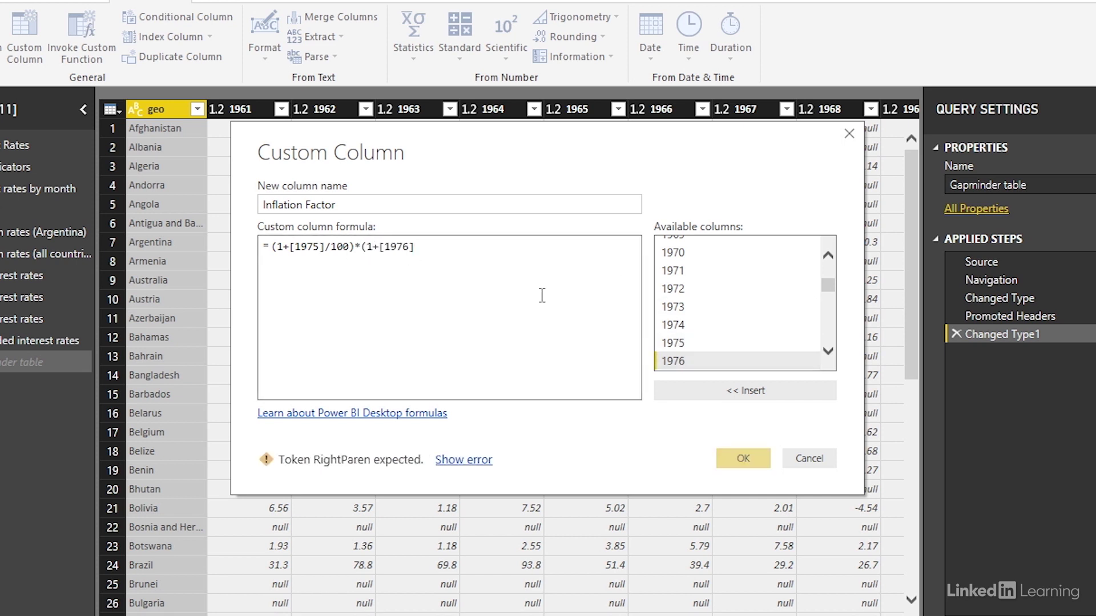
type(")")
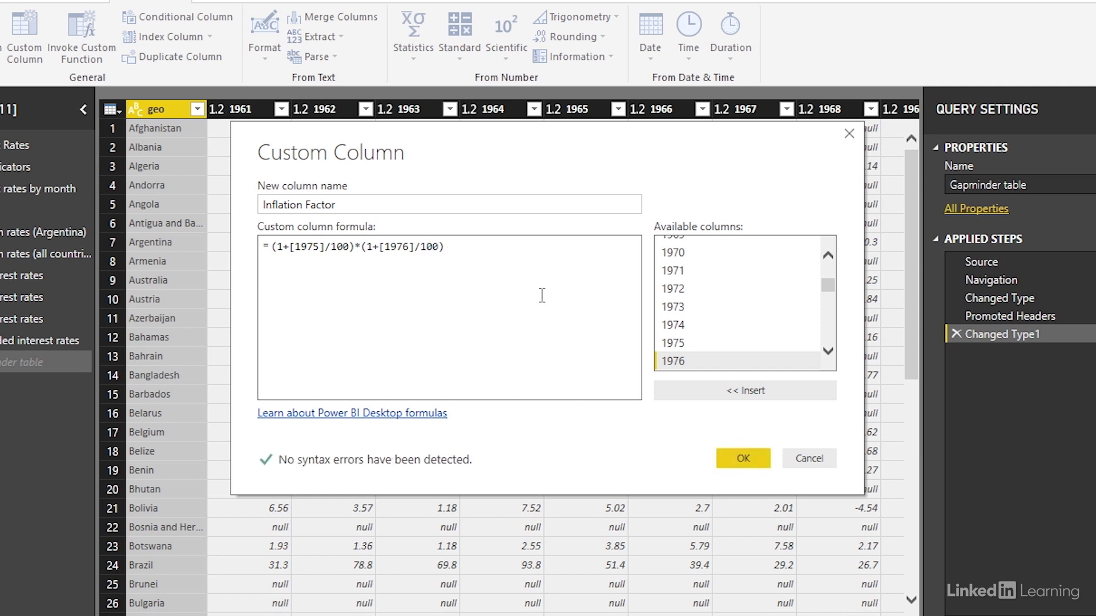
Copy the (1+[1976]/100) term and paste several copies at the formula's end.
key("shift+Left")
key("shift+Left")
key("shift+Left")
key("shift+Left")
key("shift+Left")
key("shift+Left")
key("shift+Left")
key("shift+Left")
key("shift+Left")
key("shift+Left")
key("shift+Left")
key("shift+Left")
key("shift+Left")
key("shift+Left")
key("shift+Left")
key("ctrl+c")
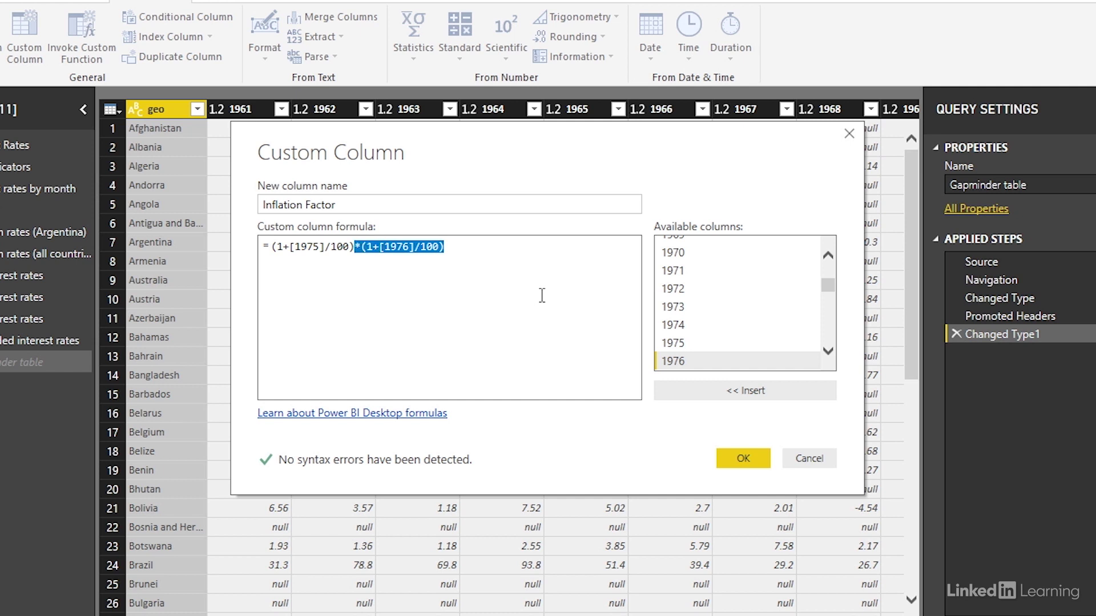
key("Right")
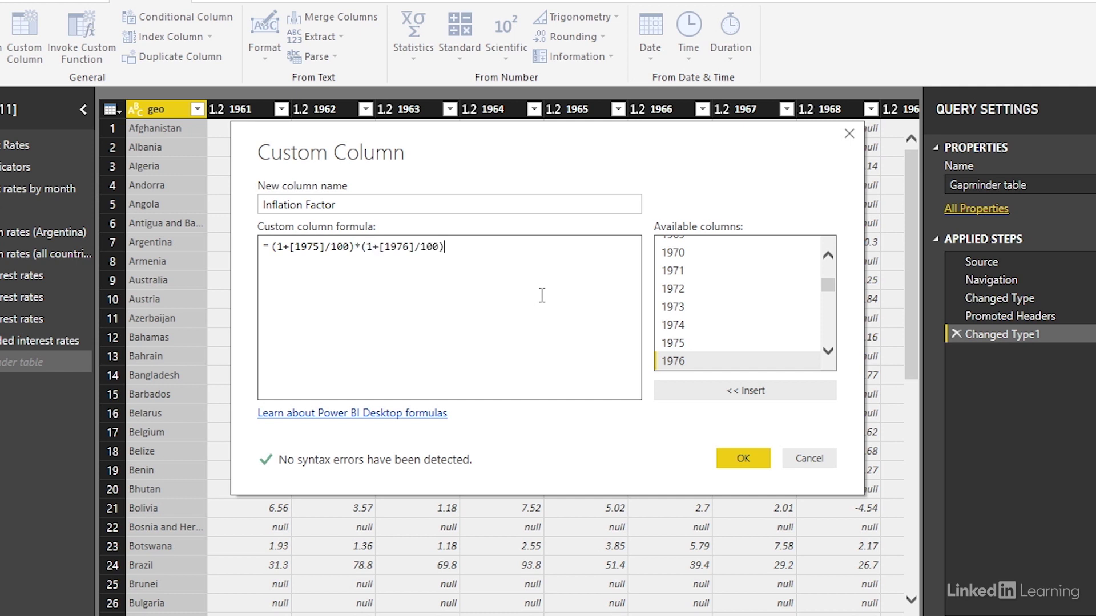
key("ctrl+v")
key("ctrl+v")
key("ctrl+v")
key("ctrl+v")
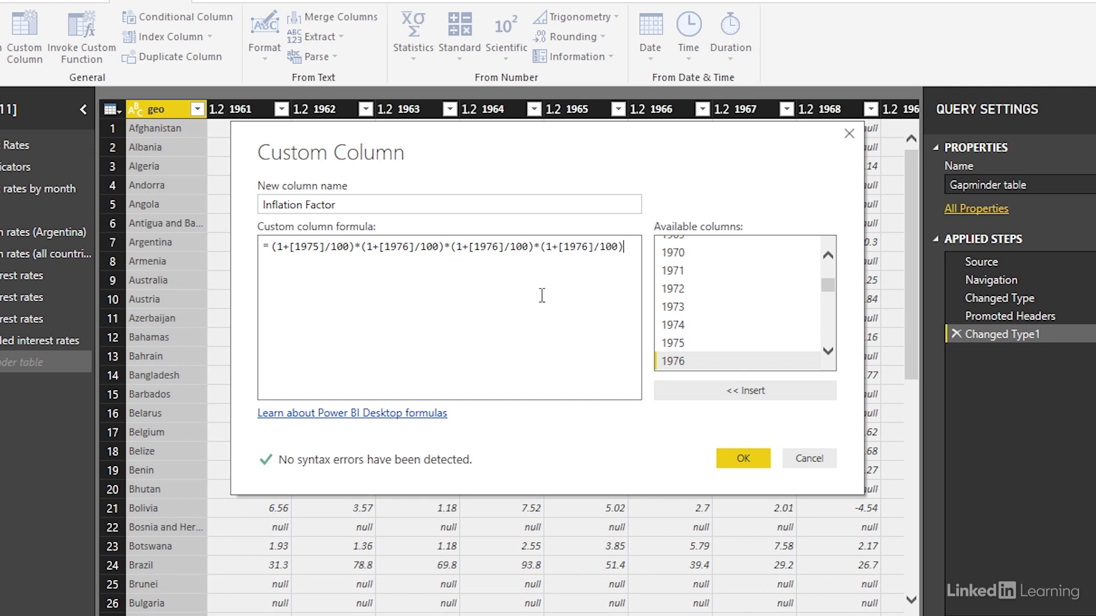
key("ctrl+v")
key("ctrl+v")
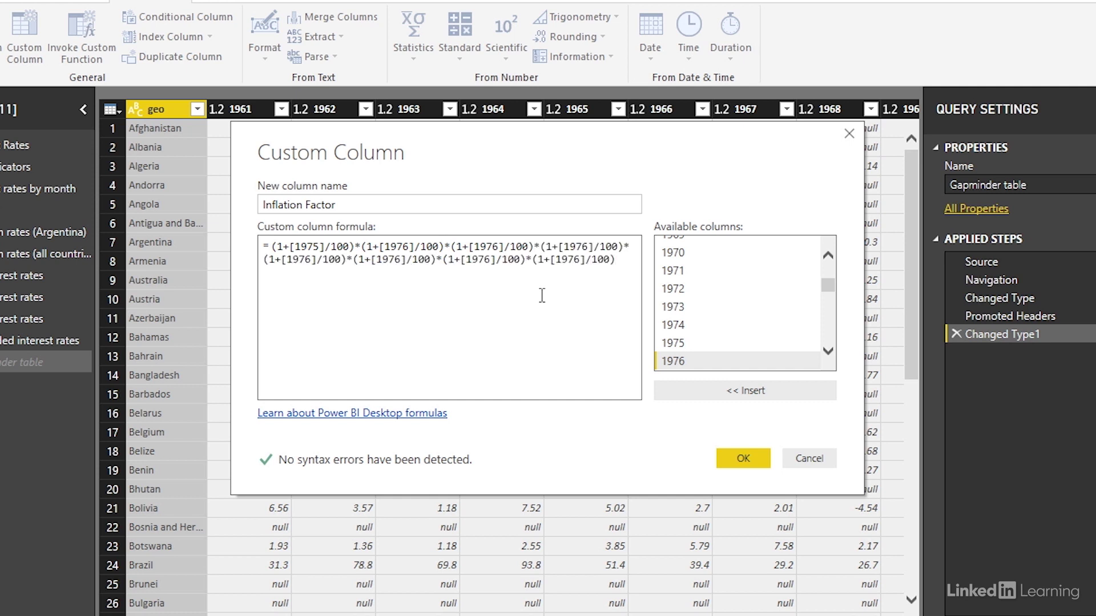
key("ctrl+v")
key("ctrl+v")
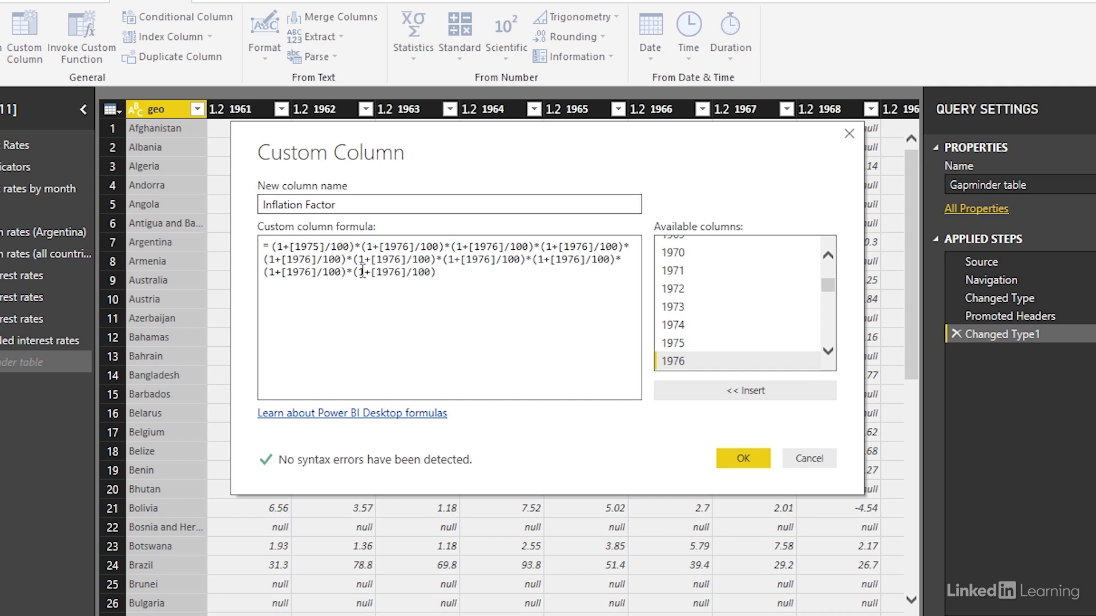
Change the pasted terms' years to 1977, 1978 and onward through 1984.
left_click(499, 246)
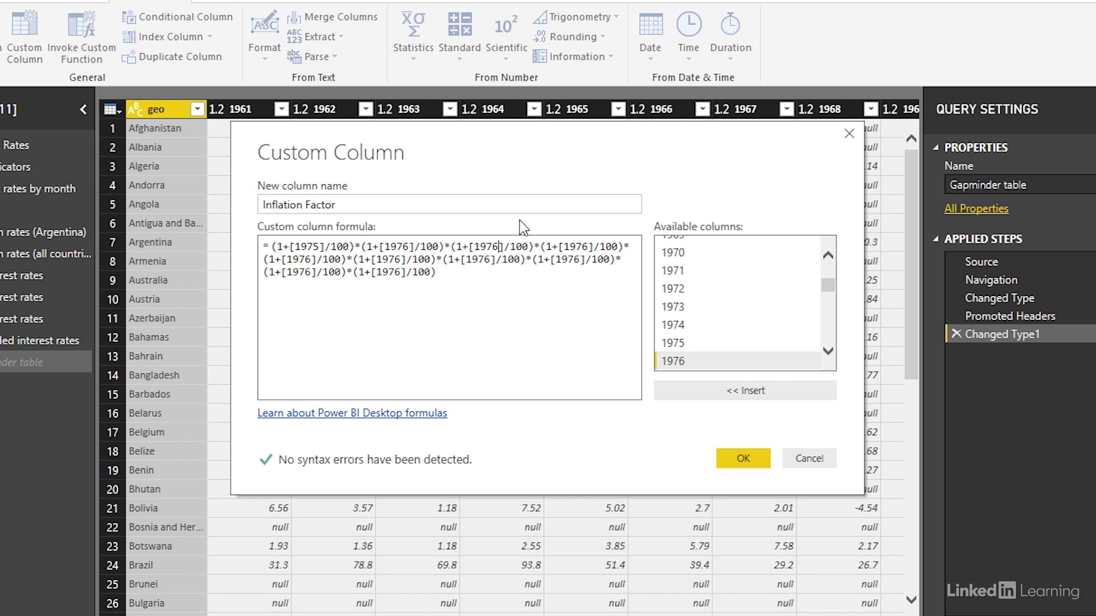
key("BackSpace")
type("7")
left_click(589, 246)
key("BackSpace")
type("83")
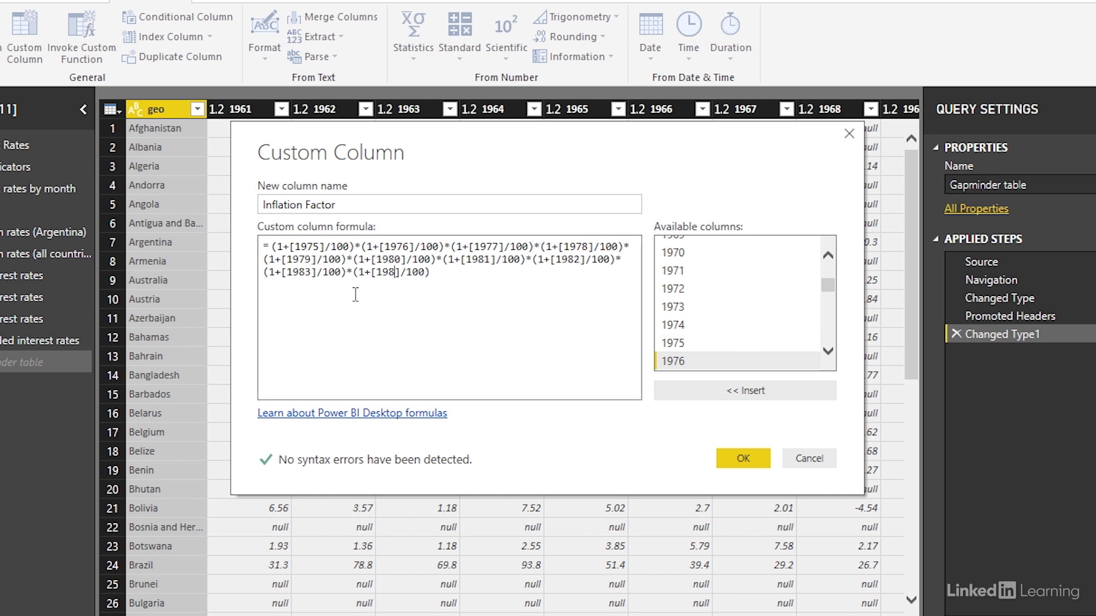
type("4")
Create the Inflation Factor column and set its type to Decimal Number.
left_click(743, 460)
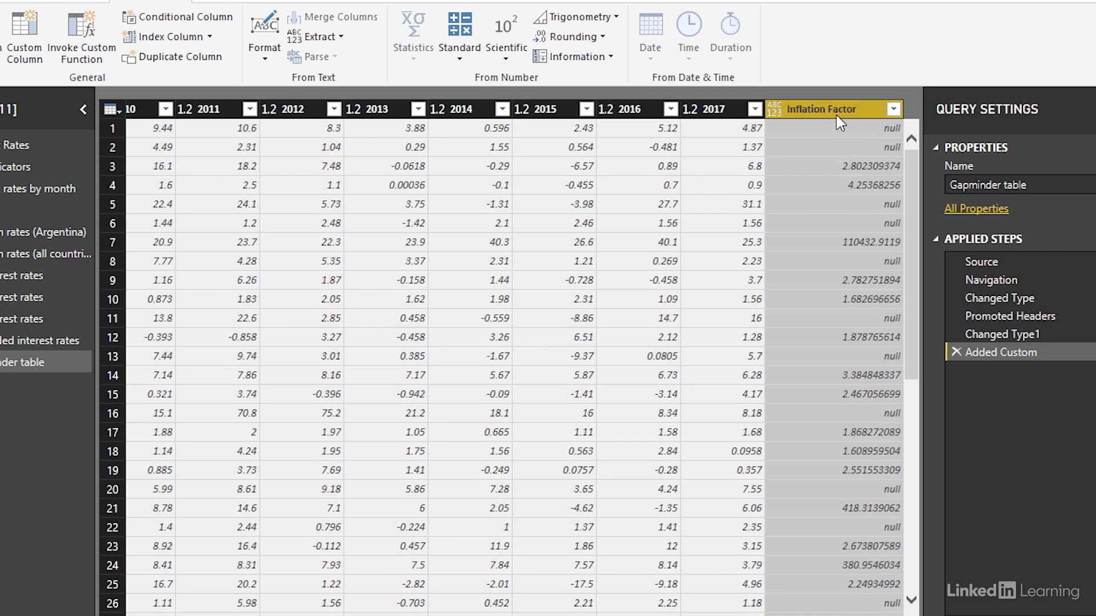
left_click(773, 108)
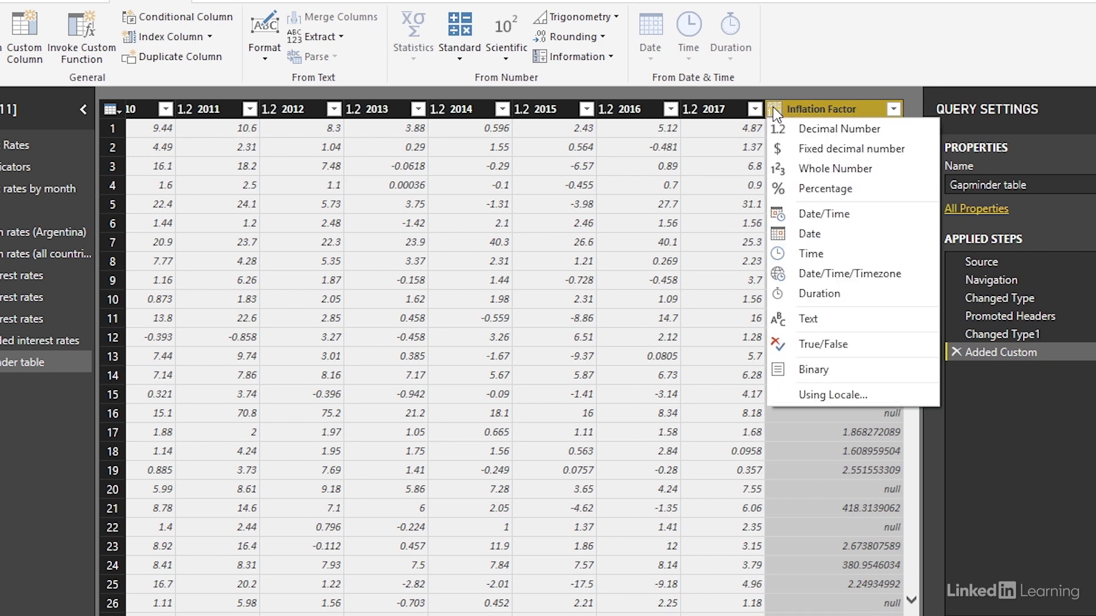
left_click(810, 131)
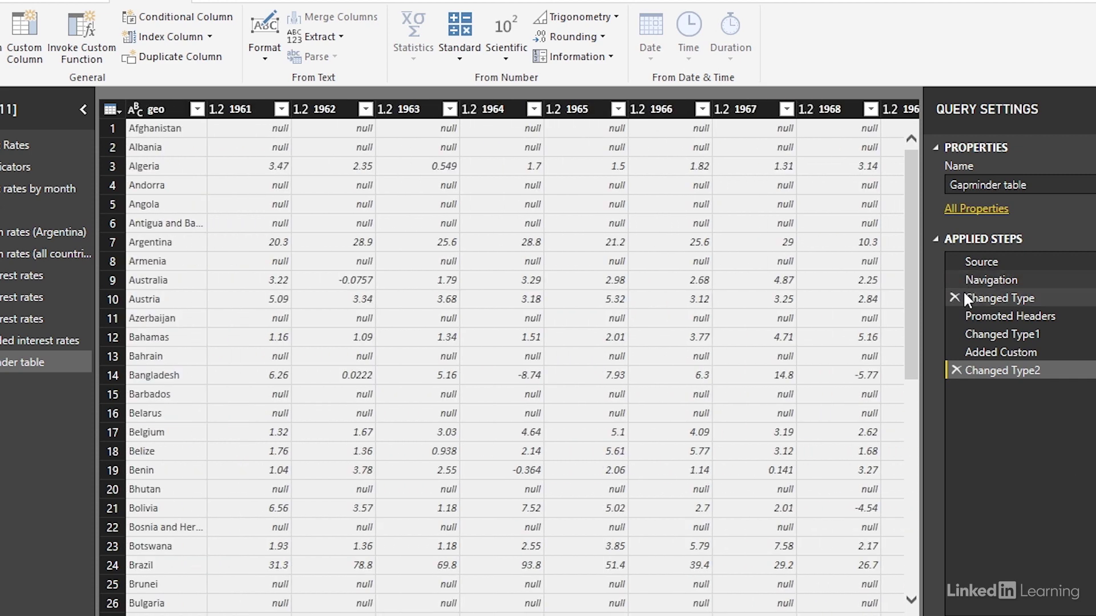
Rename the geo column to Country.
double_click(158, 115)
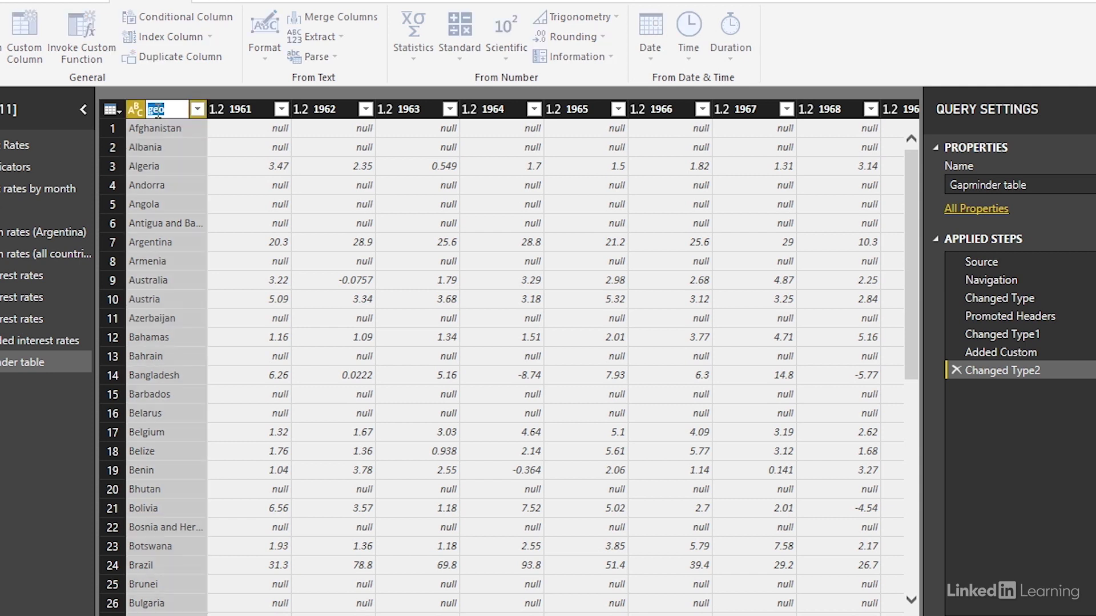
type("Country")
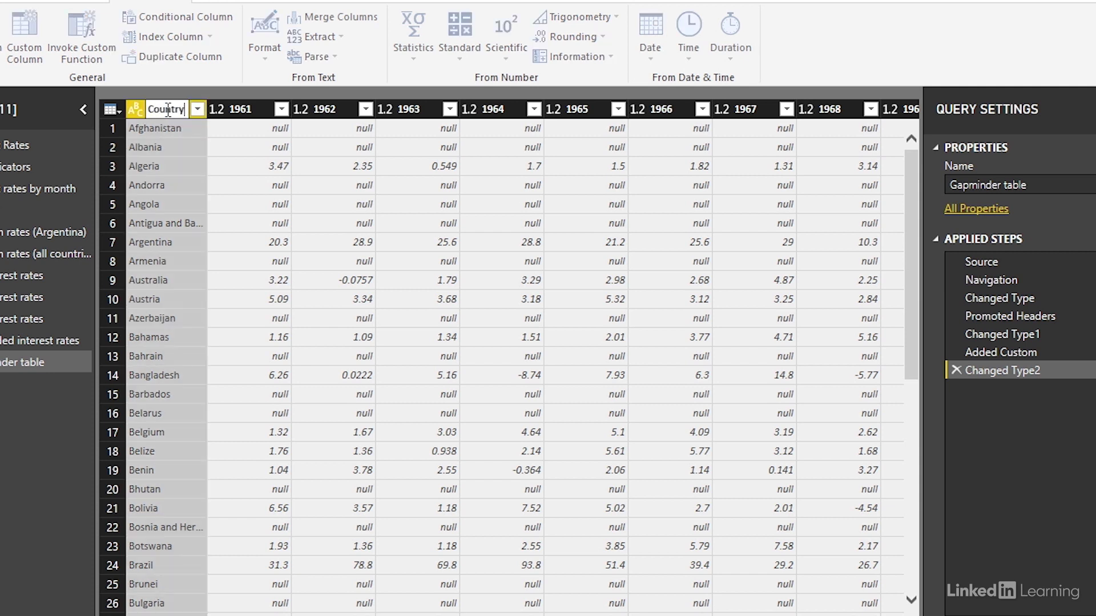
key("Return")
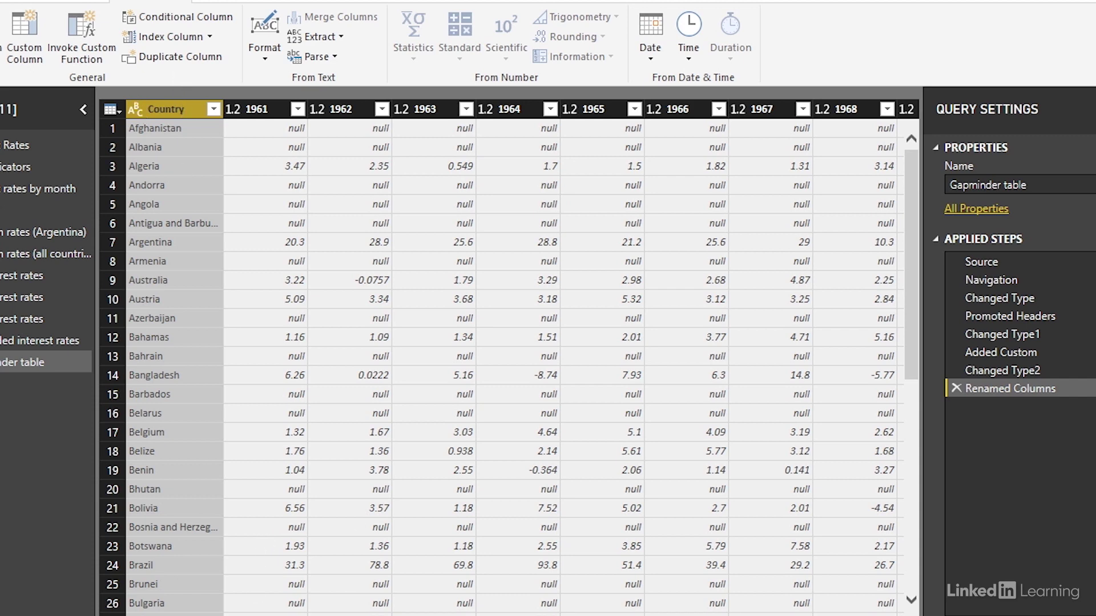
Keep only the Country and Inflation Factor columns, removing all others.
scroll(266, 606, "right", 15)
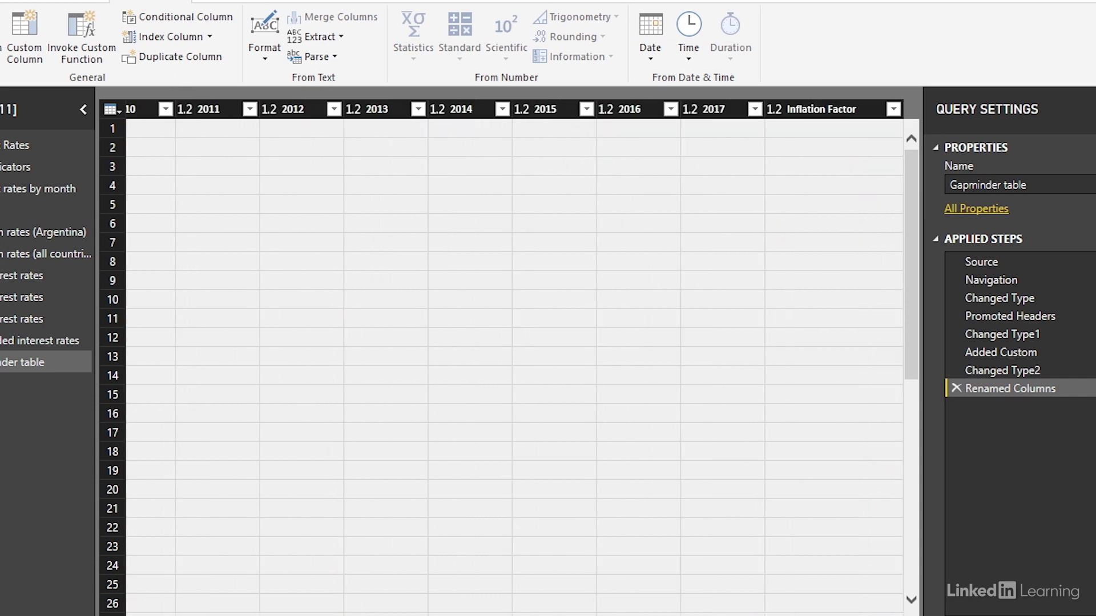
left_click(852, 110)
right_click(850, 110)
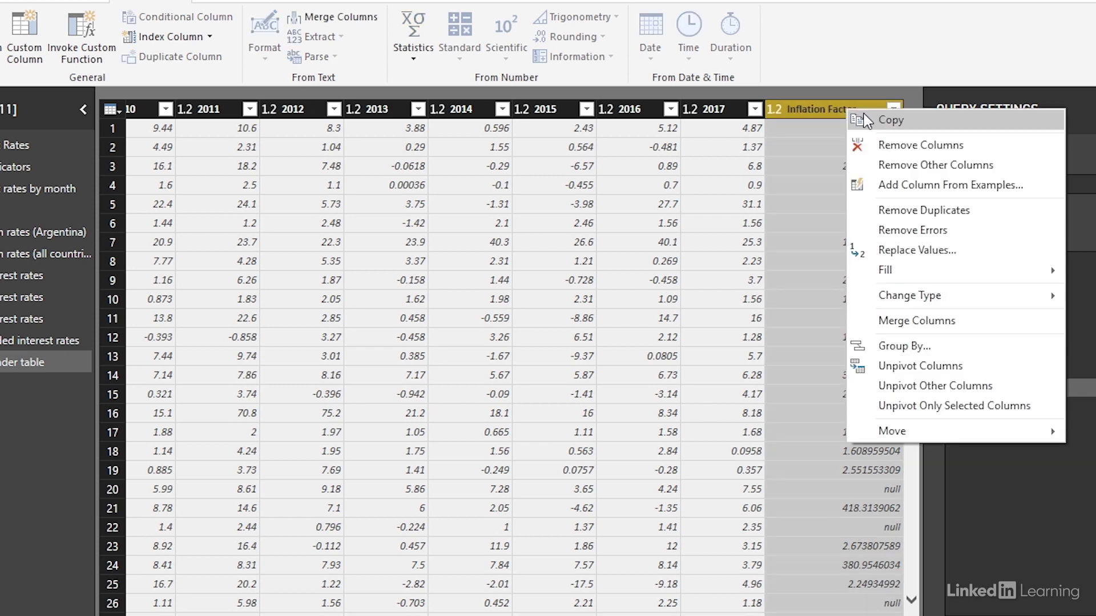
left_click(893, 165)
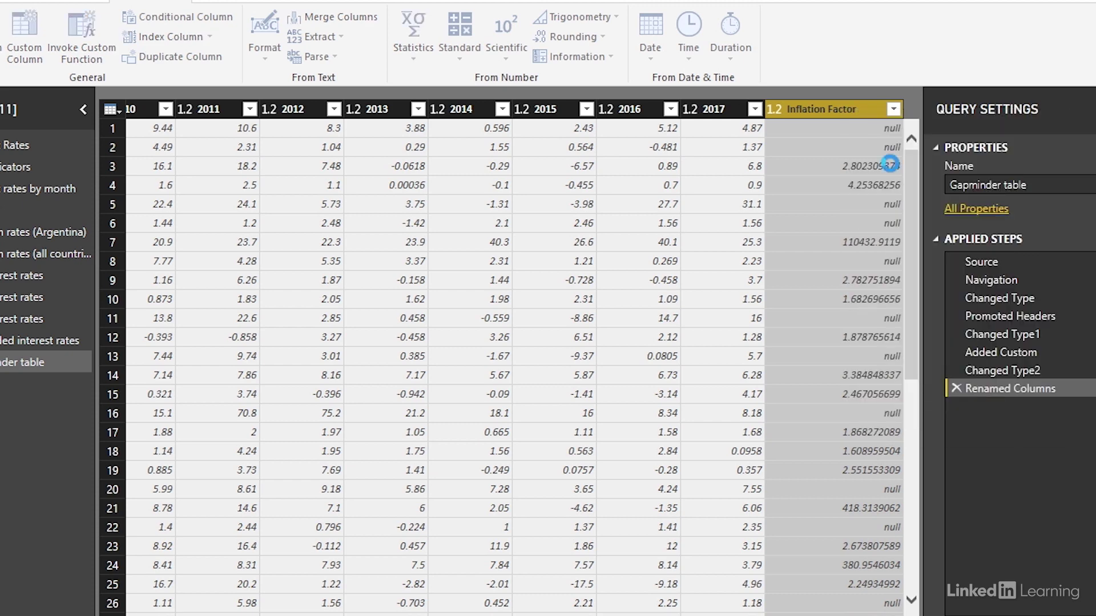